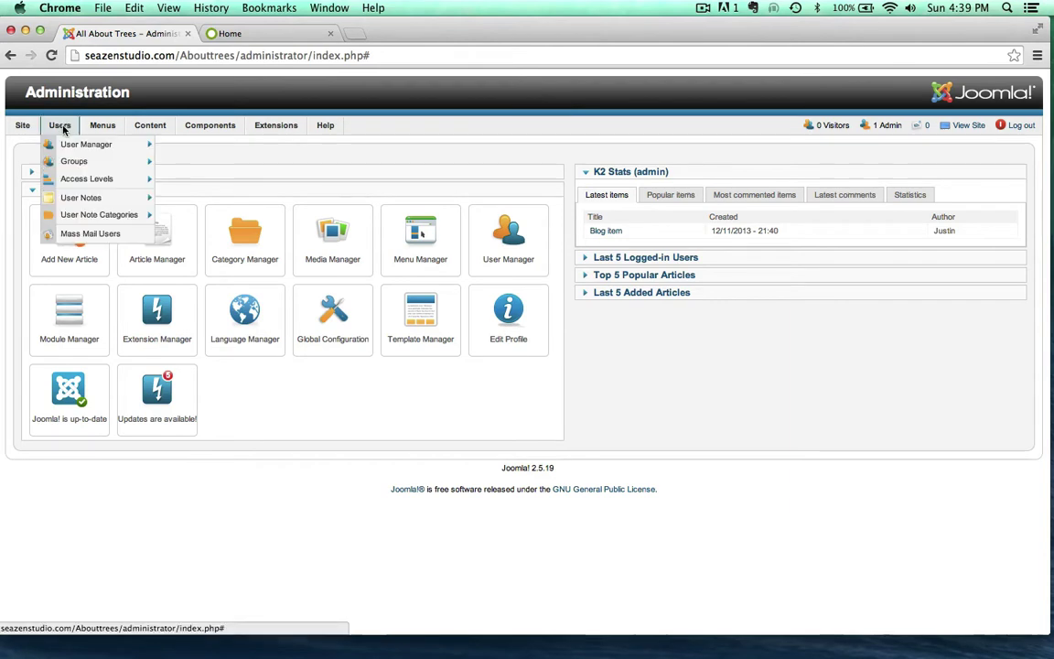
- Delete the user belonging to the Registered group in the User Manager and reload the user list
click(73, 143)
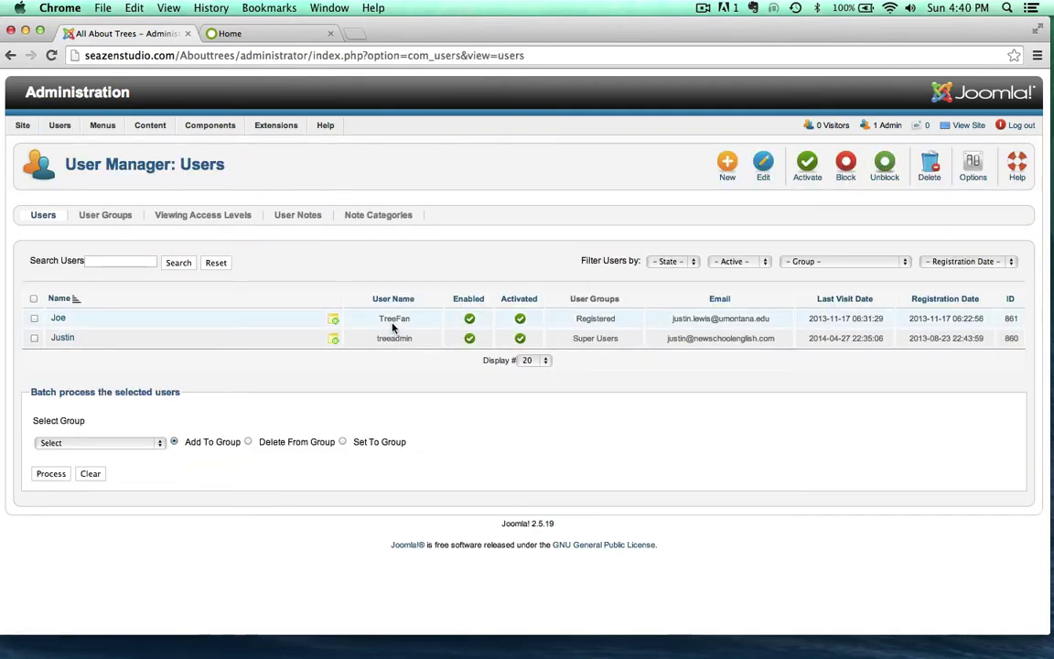
click(34, 318)
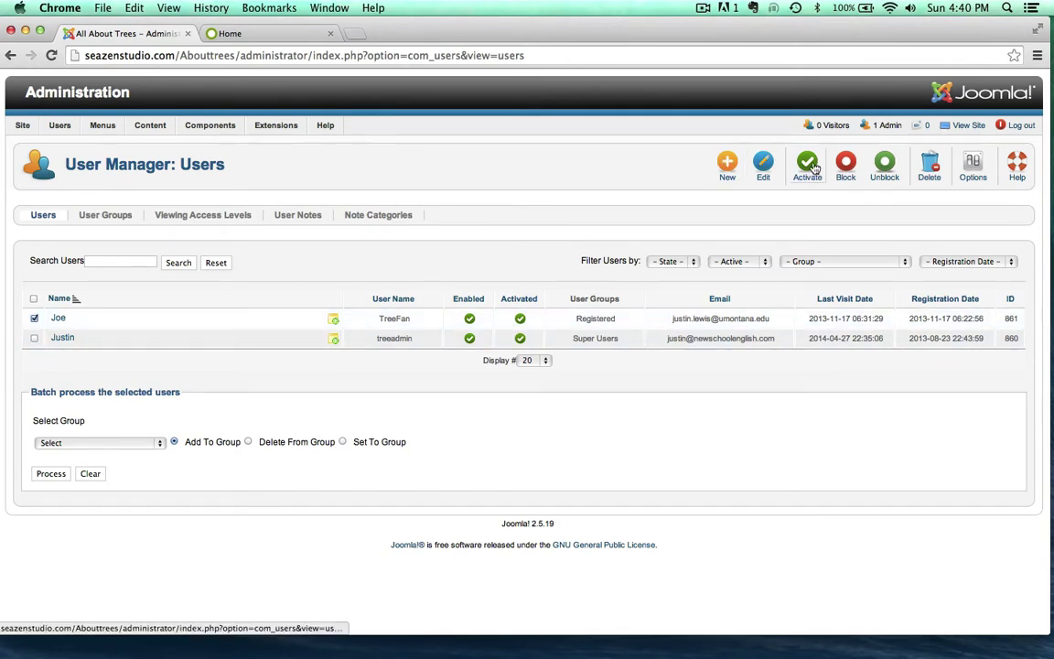
click(929, 165)
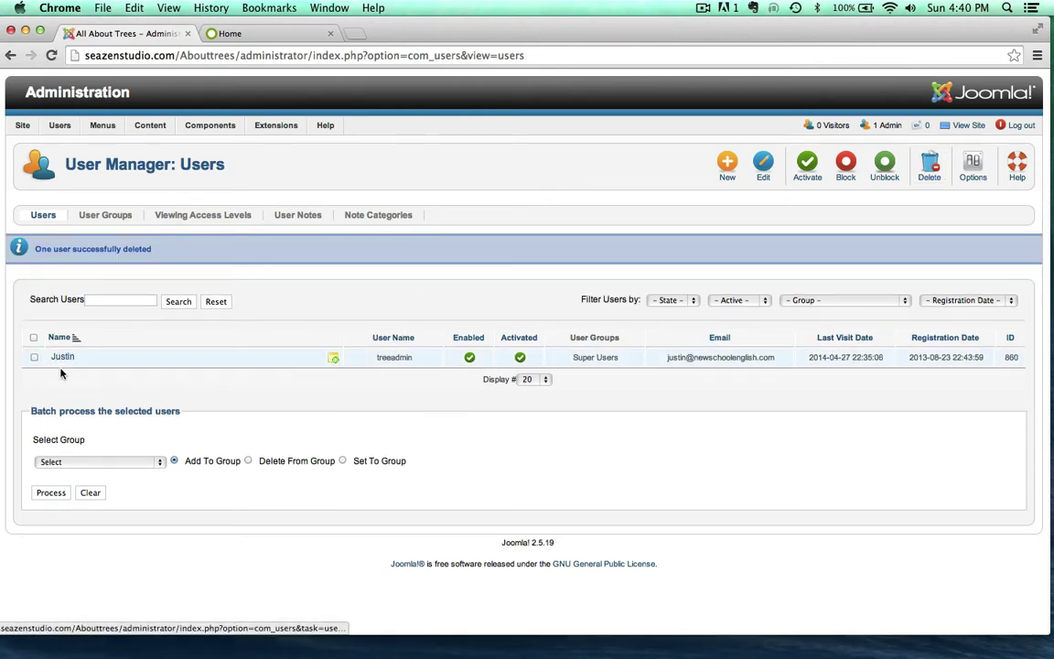
key(super+r)
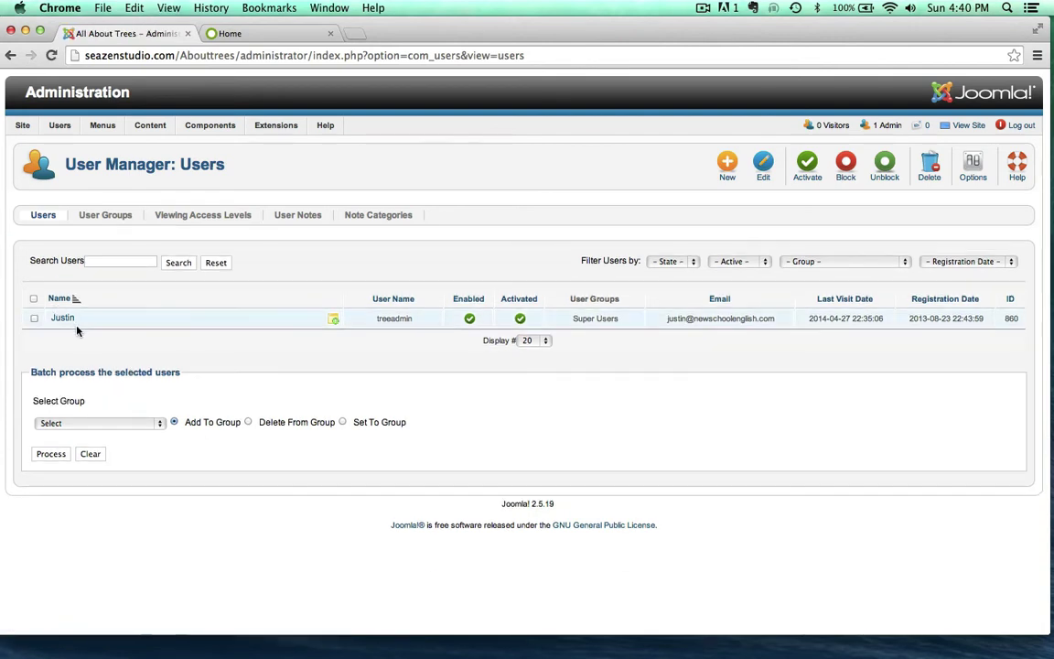
- Review the list of user groups and return to the users list
click(114, 218)
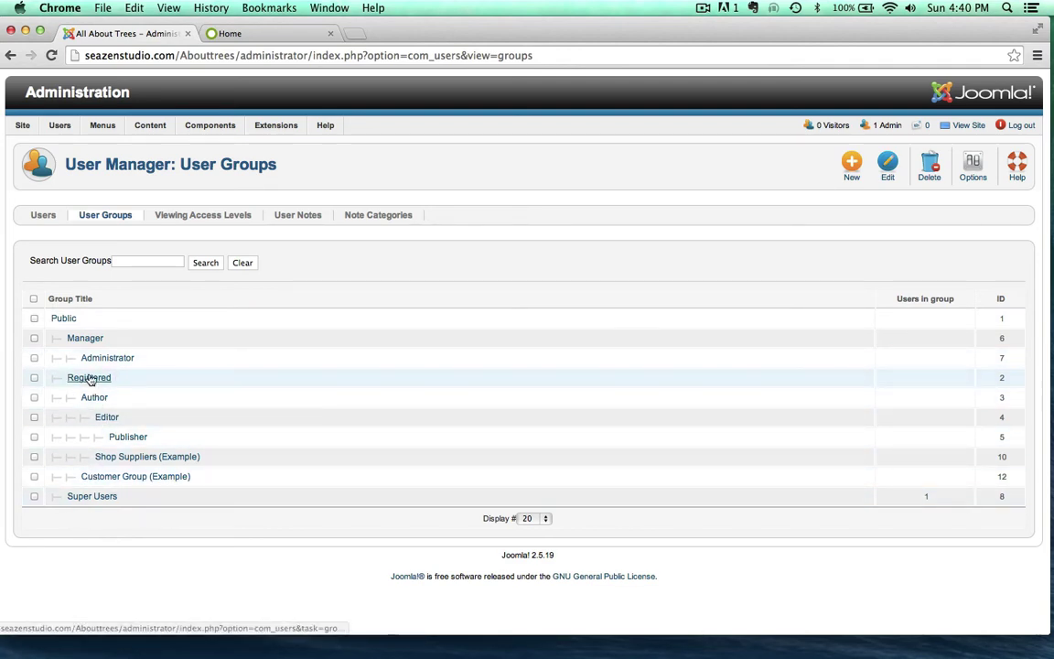
click(42, 216)
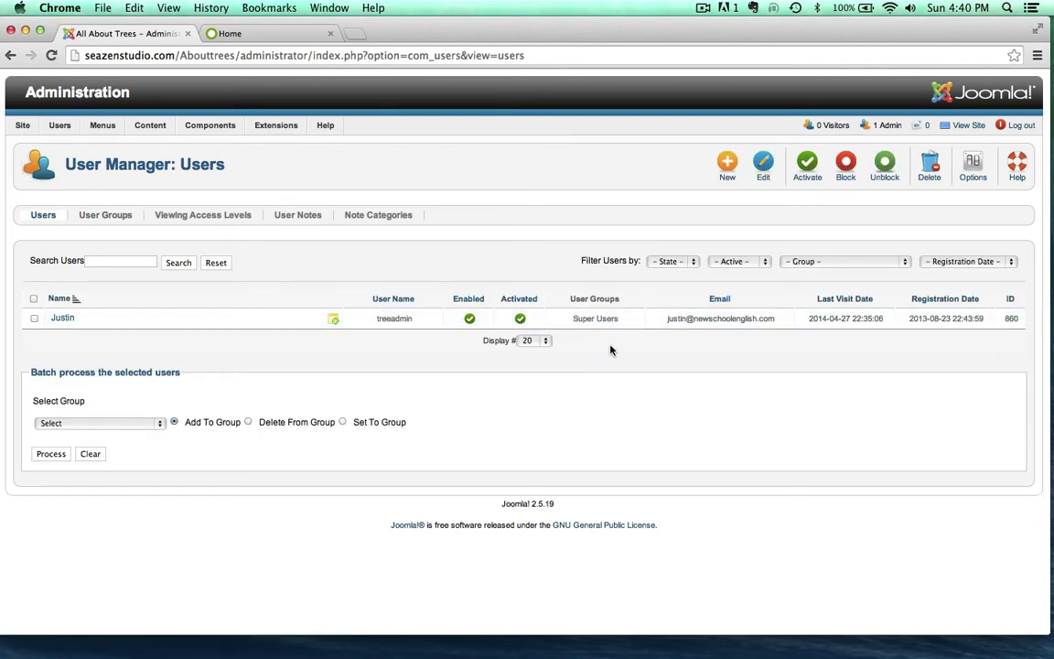
- Start a new user and fill in the full name, login name, account password with its confirmation, and e-mail address
click(727, 172)
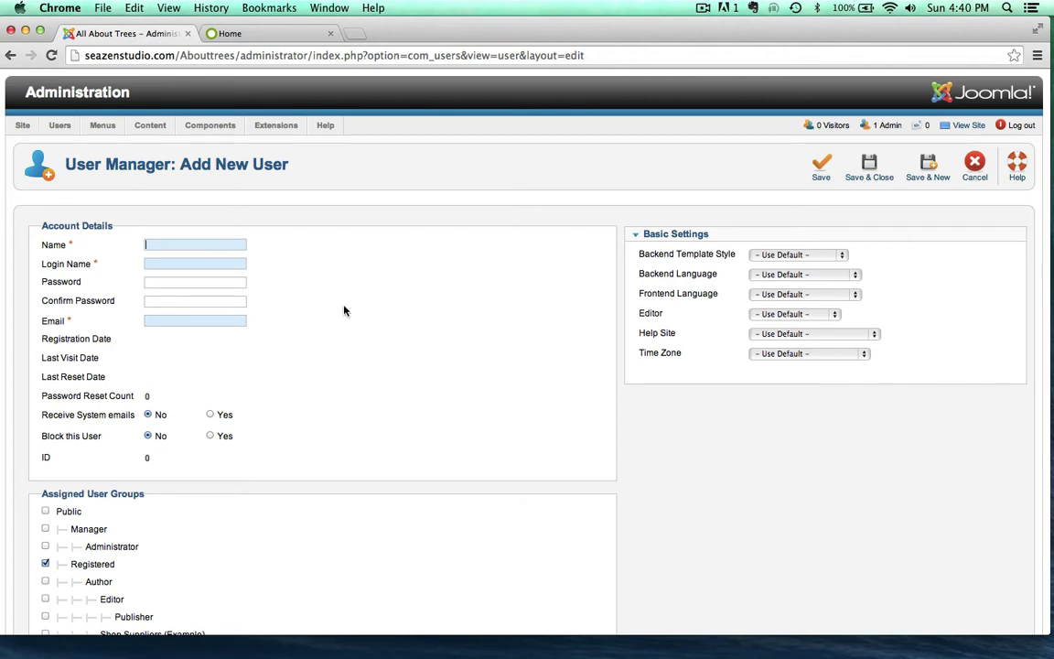
text(Douglas Fir)
click(189, 262)
text(D)
key(super+a)
text(•)
click(171, 299)
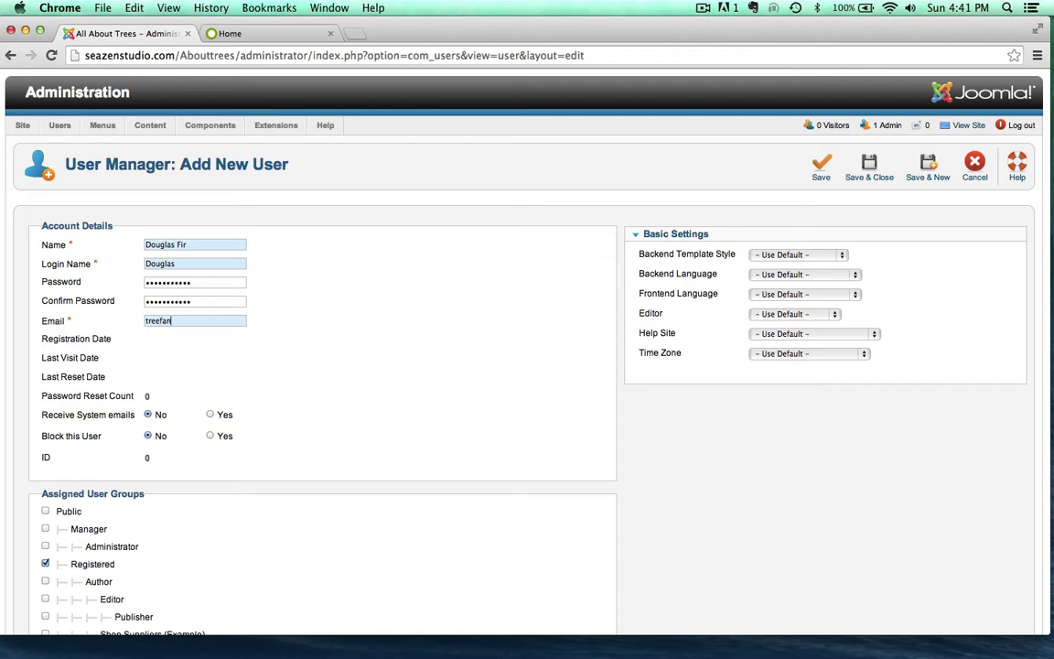
text(@)
text(treelover.com)
click(349, 338)
- Review the assigned user groups, save the new user with only Registered assigned, and close the user record
scroll(321, 458, down, 1)
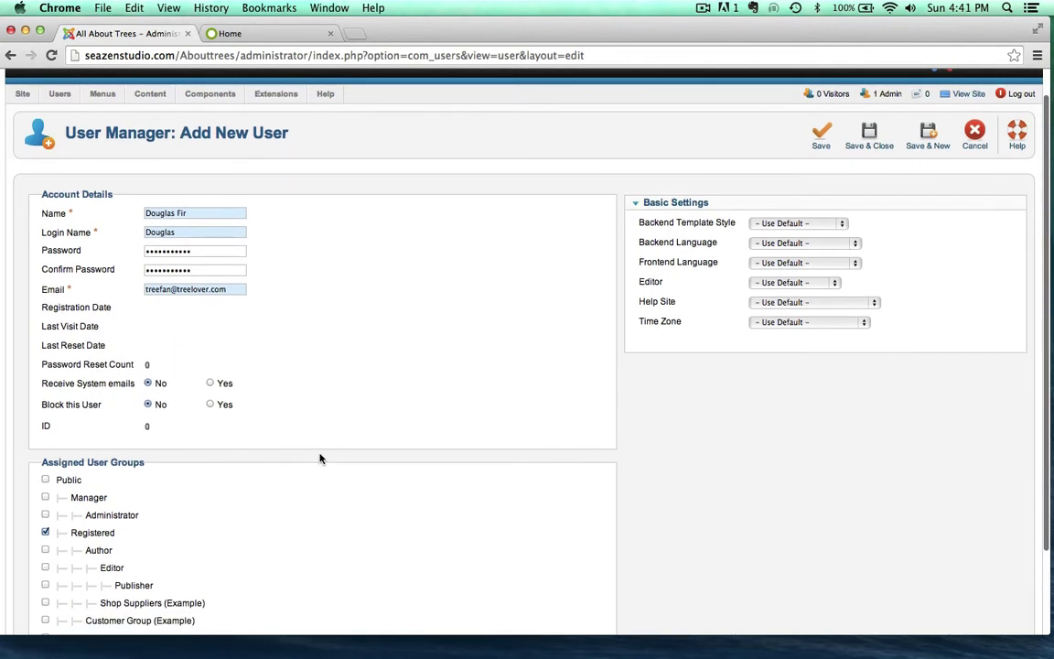
scroll(320, 458, down, 3)
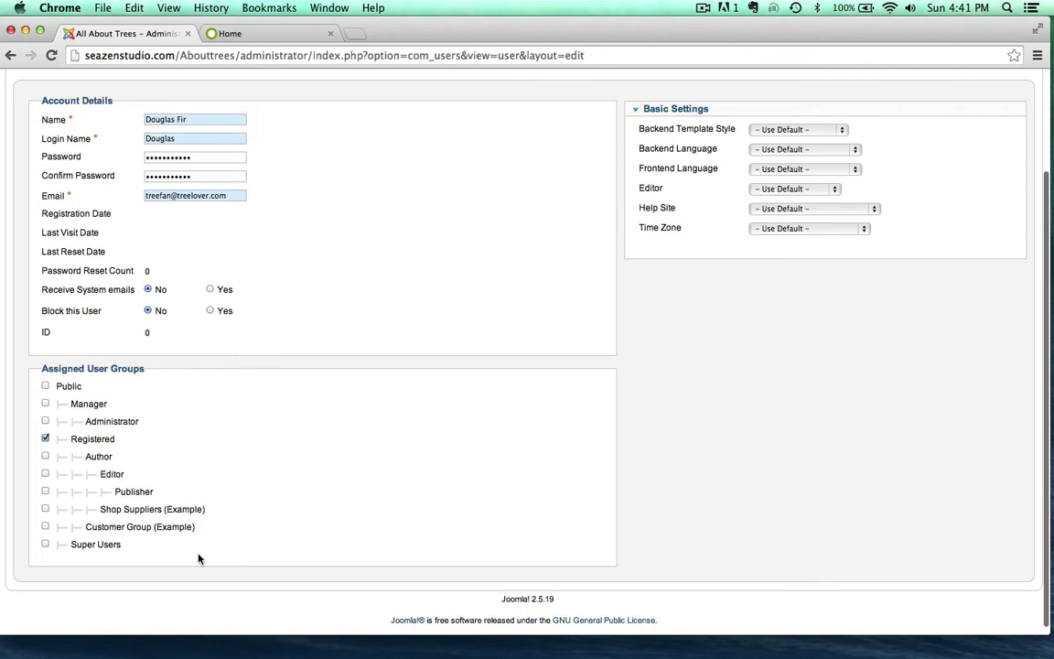
scroll(265, 482, up, 3)
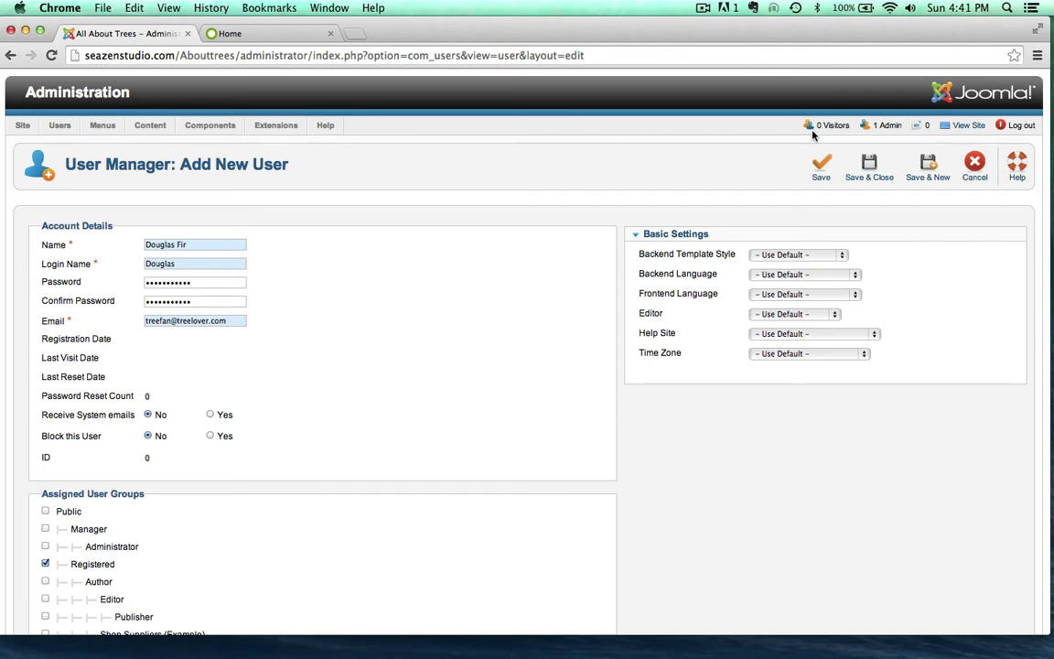
click(823, 172)
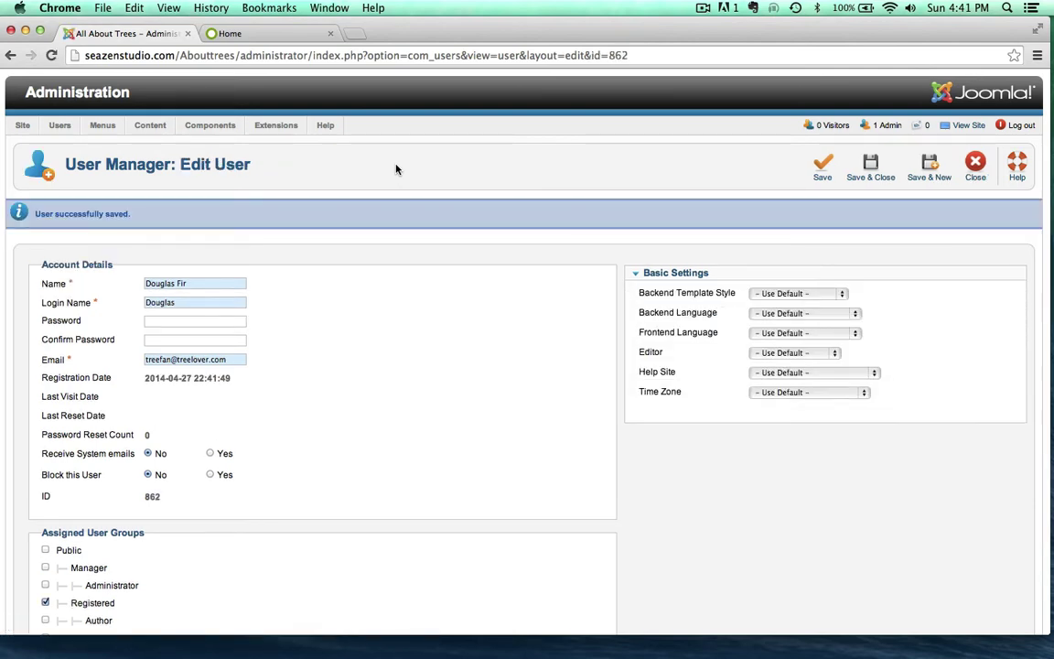
scroll(386, 322, down, 3)
scroll(386, 322, up, 3)
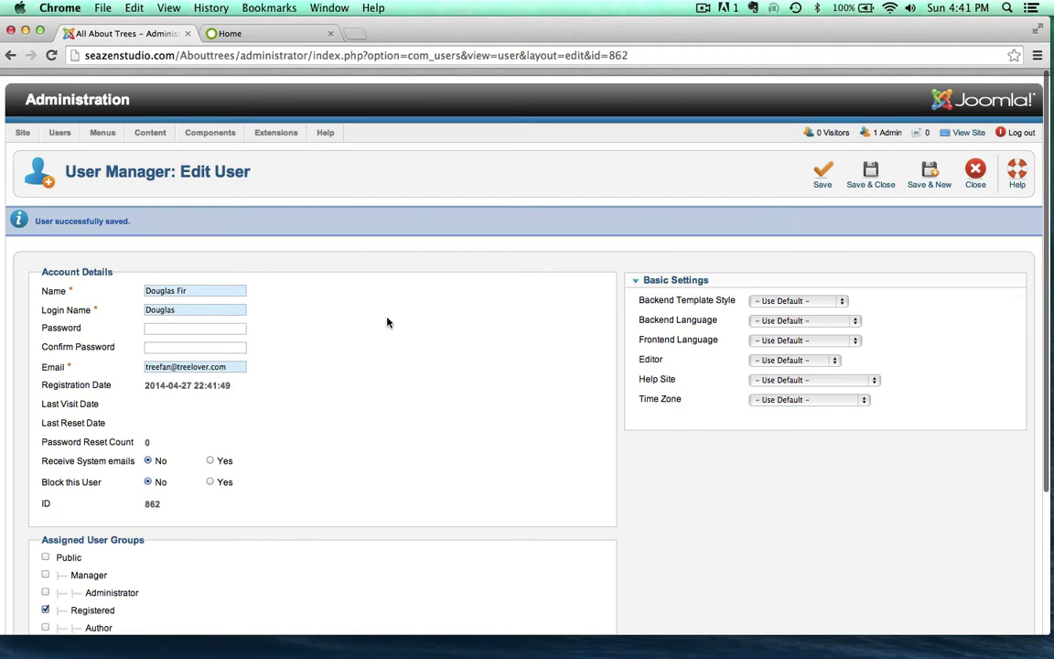
scroll(386, 322, down, 1)
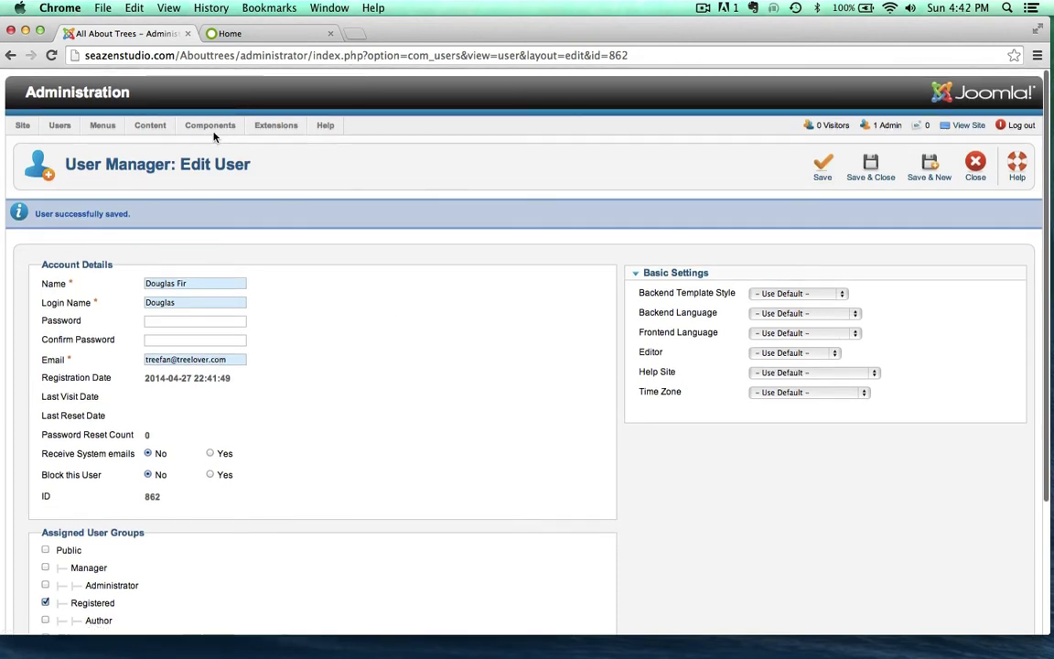
click(984, 161)
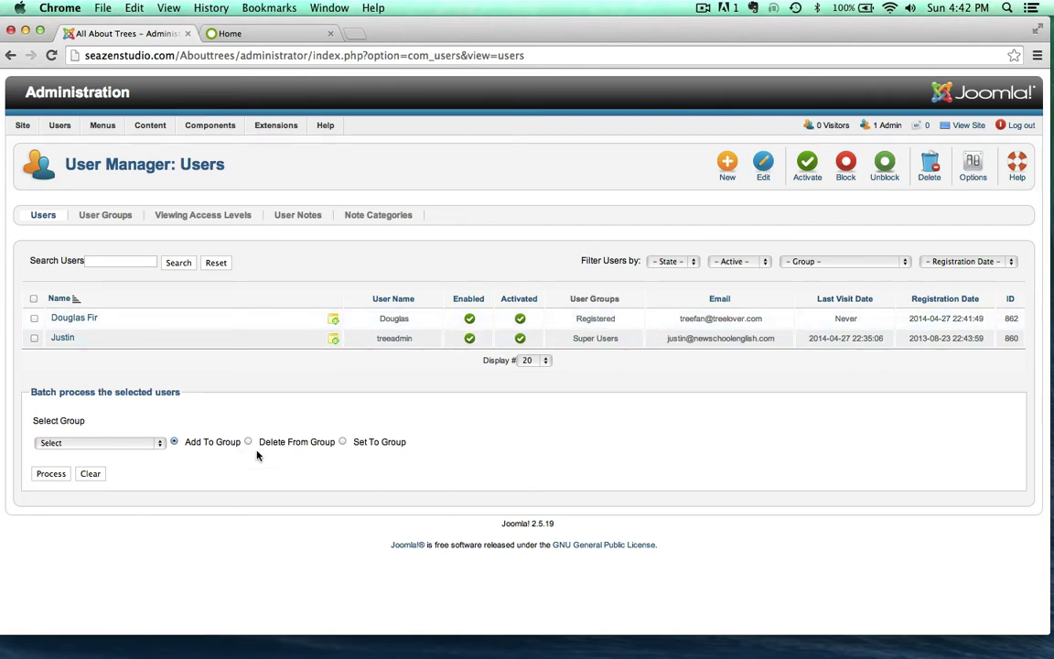
- Start a new article category and title it "Tree Secrets"
mouse_move(270, 131)
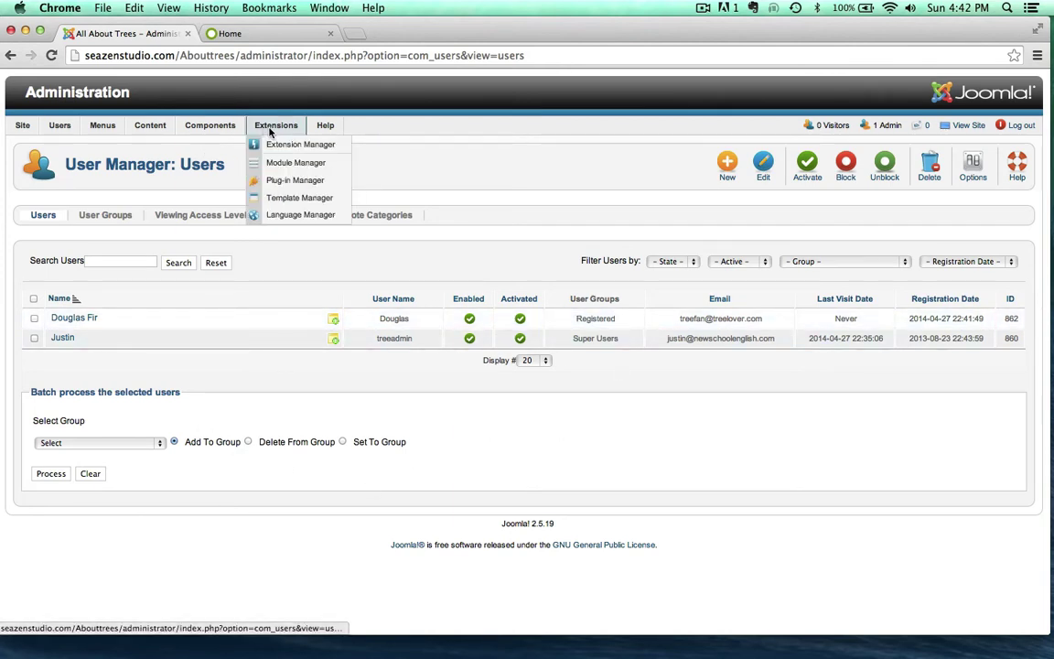
mouse_move(152, 134)
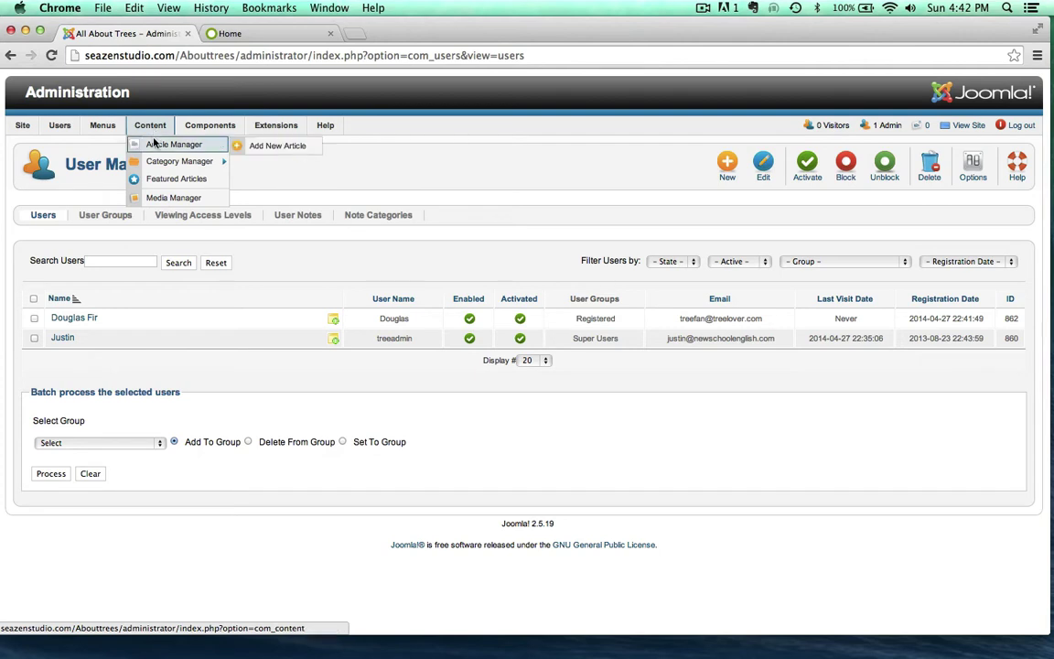
mouse_move(192, 161)
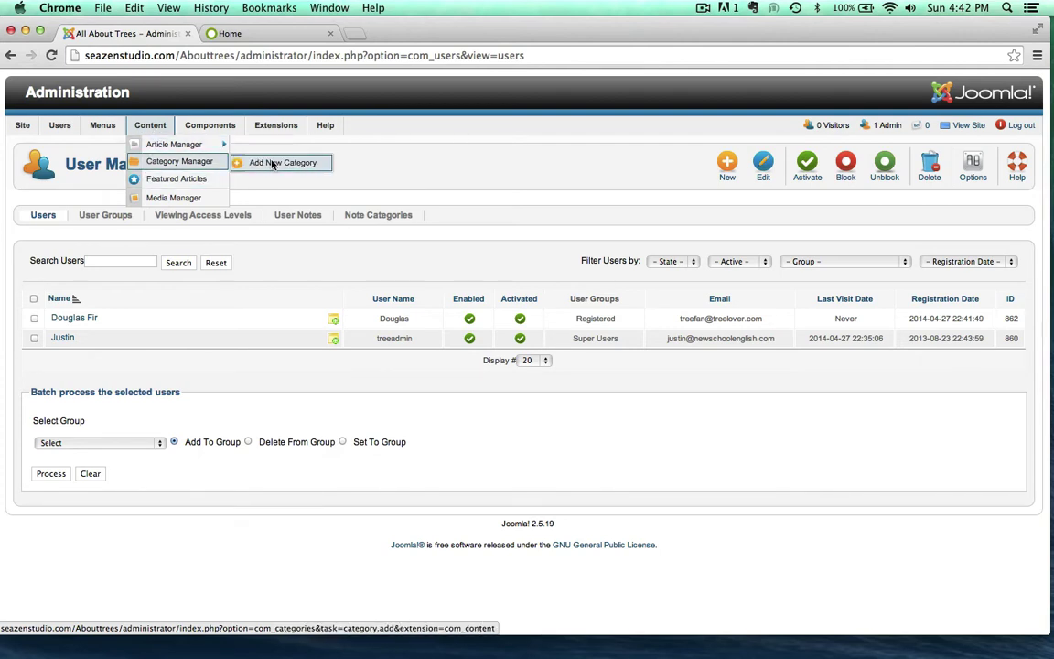
click(272, 164)
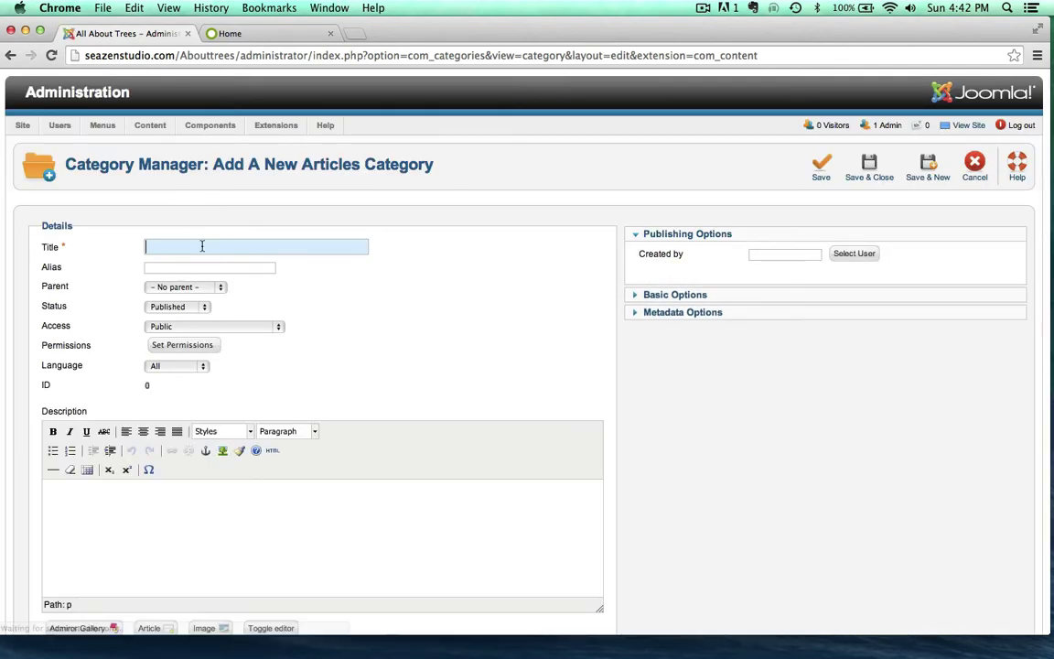
text(Se)
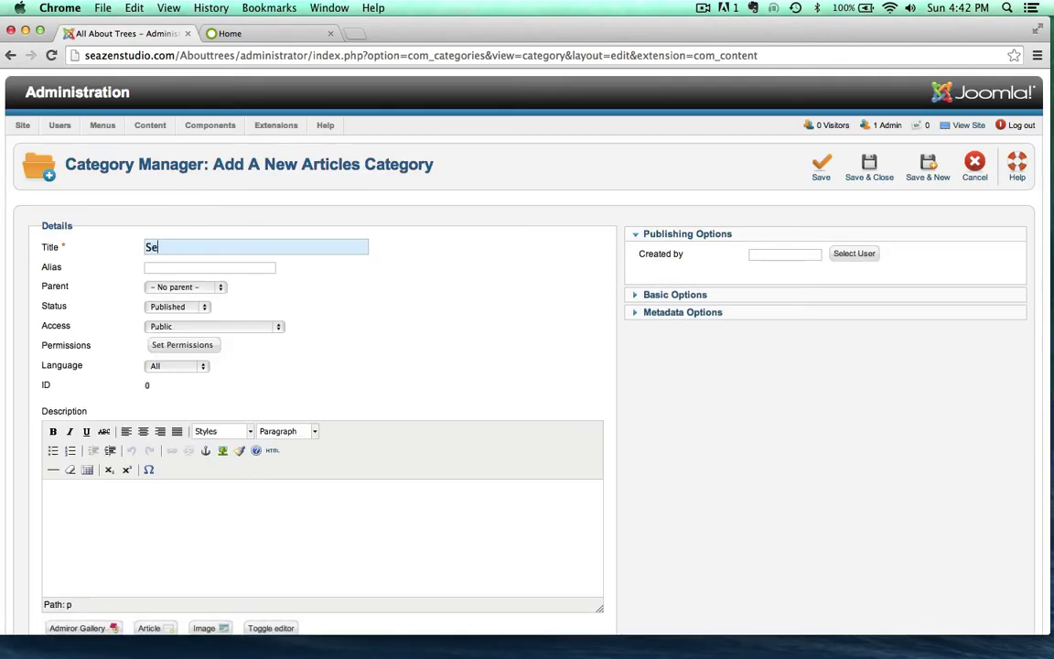
key(BackSpace)
key(BackSpace)
text(Tree Secrets)
- Enter the category description "A place just for registered users."
scroll(449, 341, down, 3)
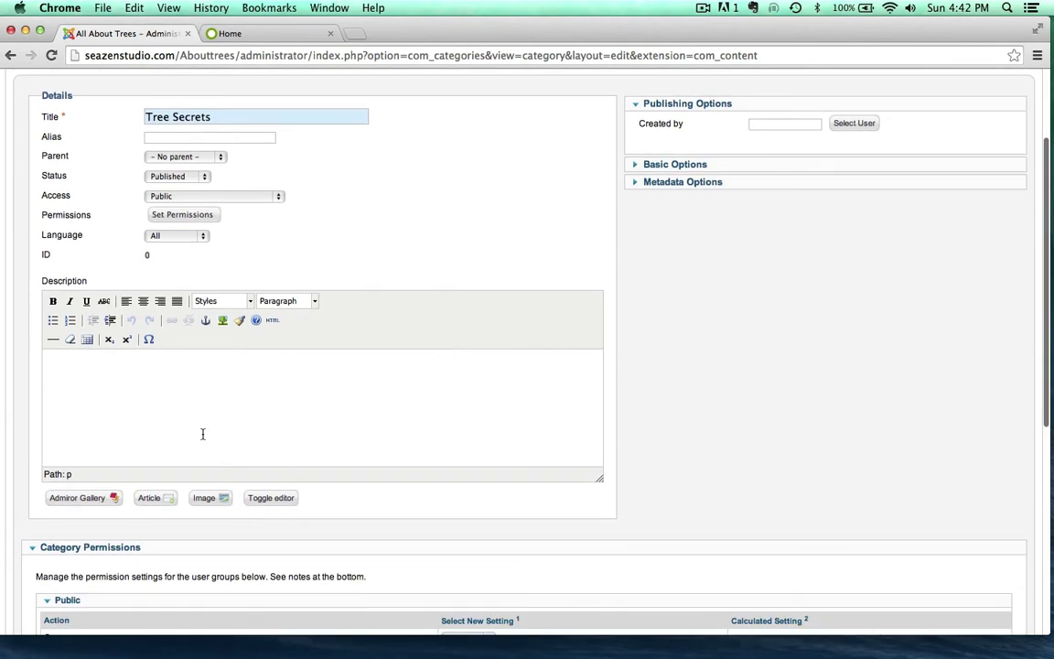
click(113, 407)
scroll(126, 411, up, 2)
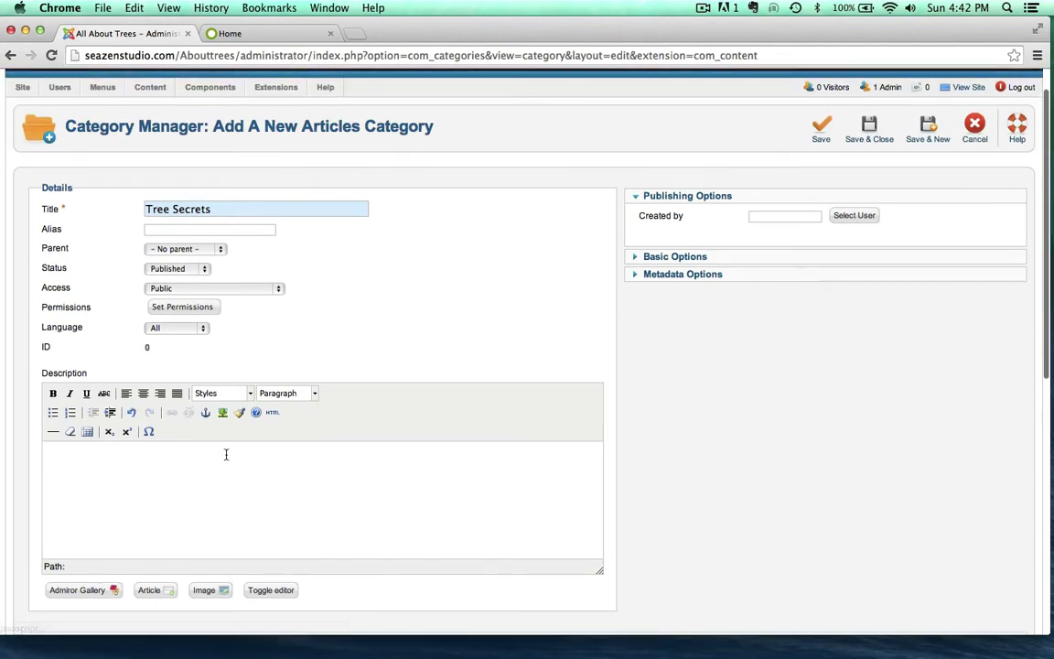
text(A)
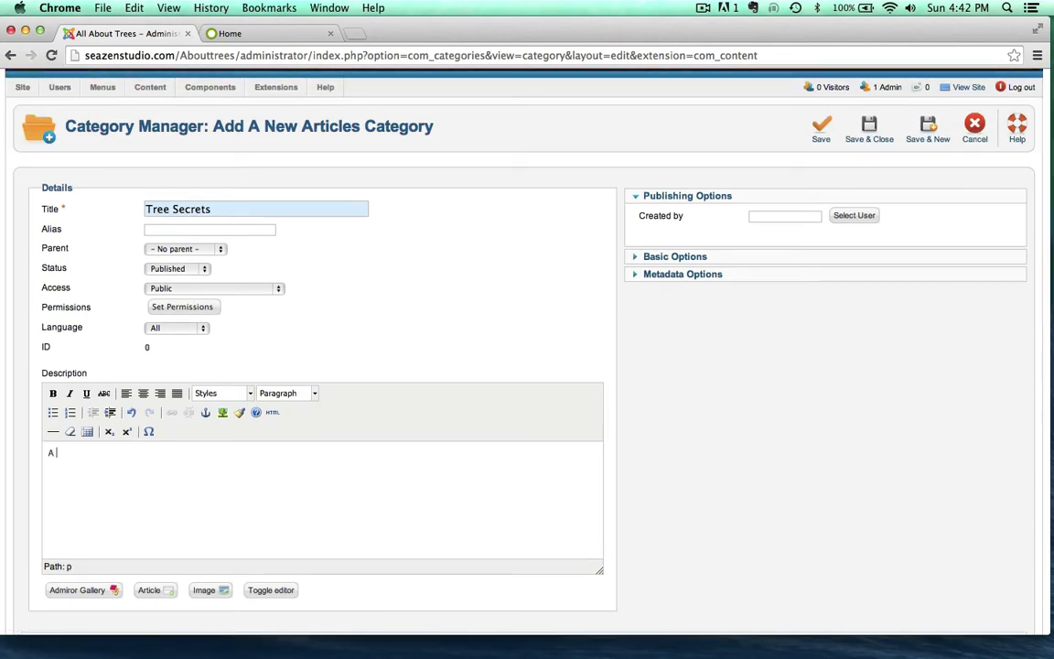
text( place just for registered us)
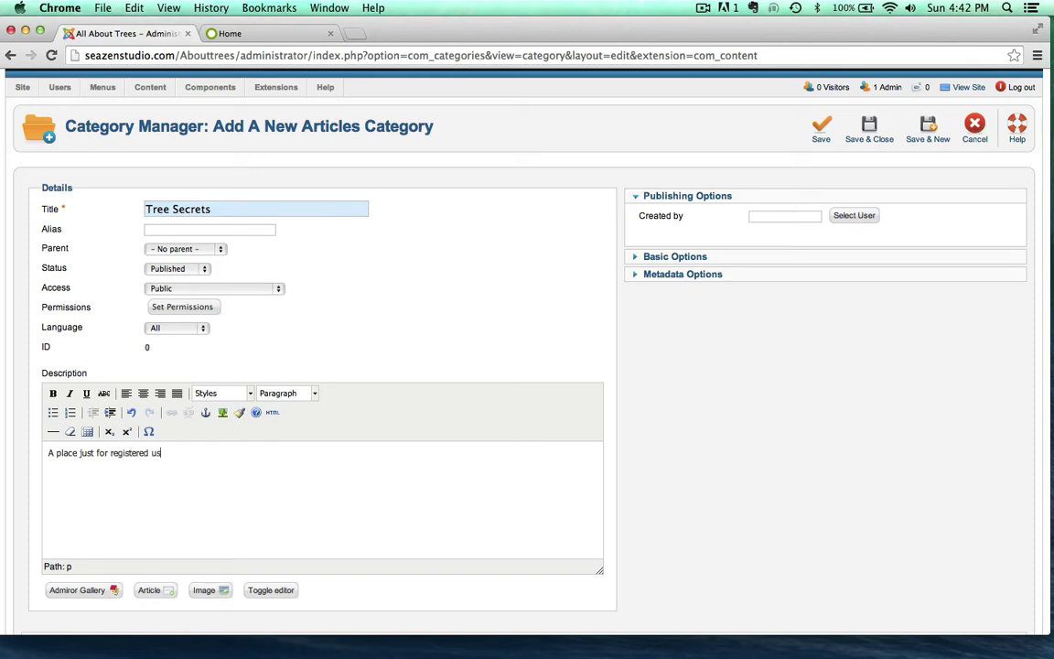
text(ers.)
- Insert the image leaf.jpg on a new line below the description text
scroll(284, 520, down, 2)
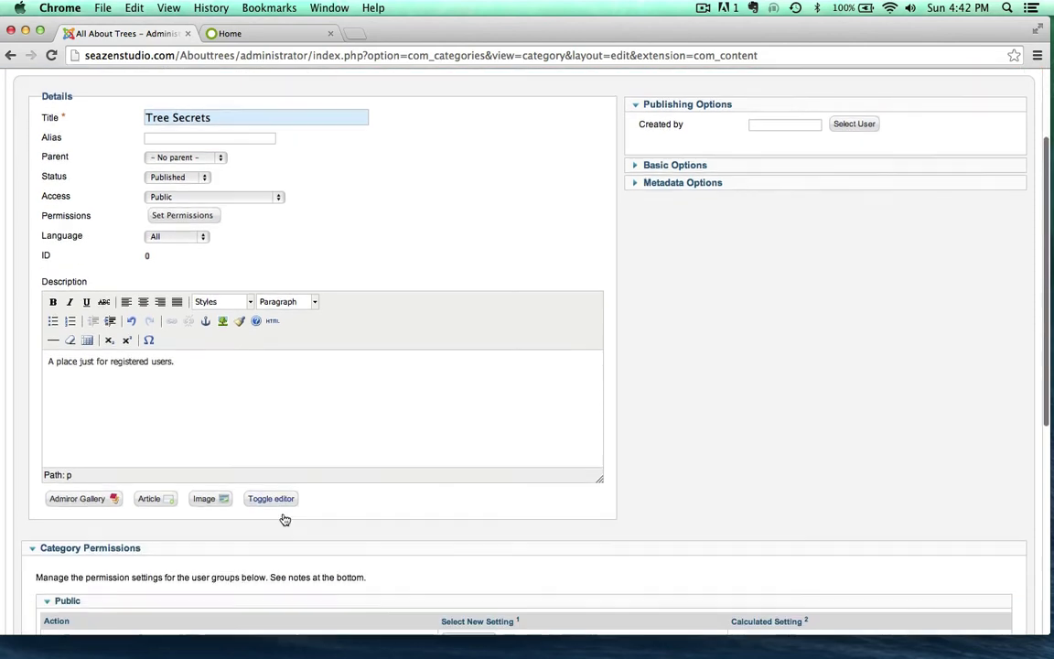
key(Return)
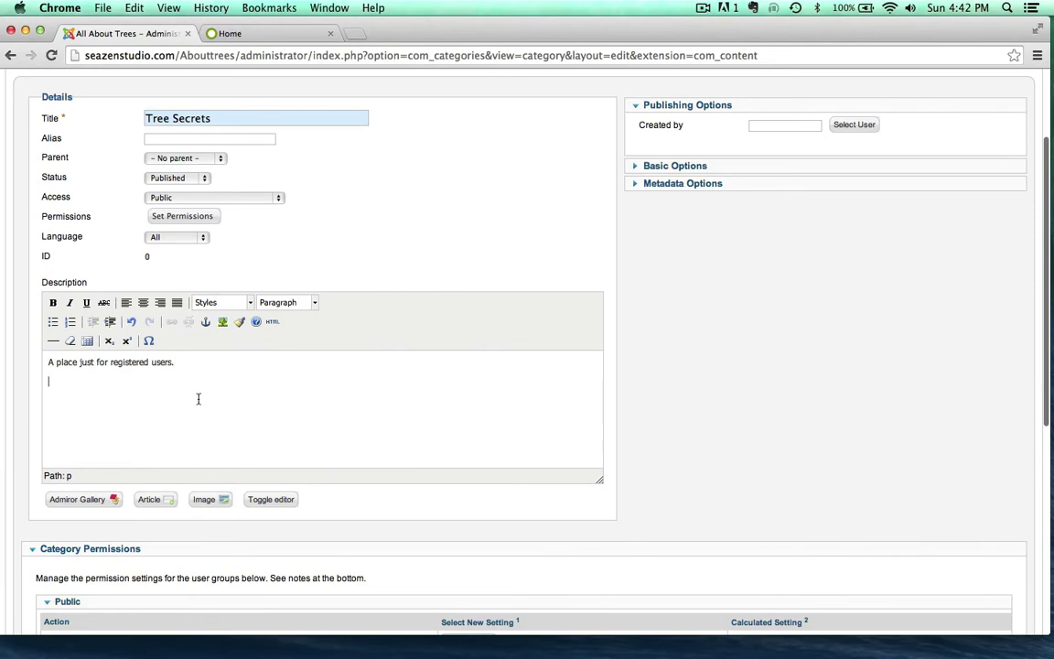
click(206, 499)
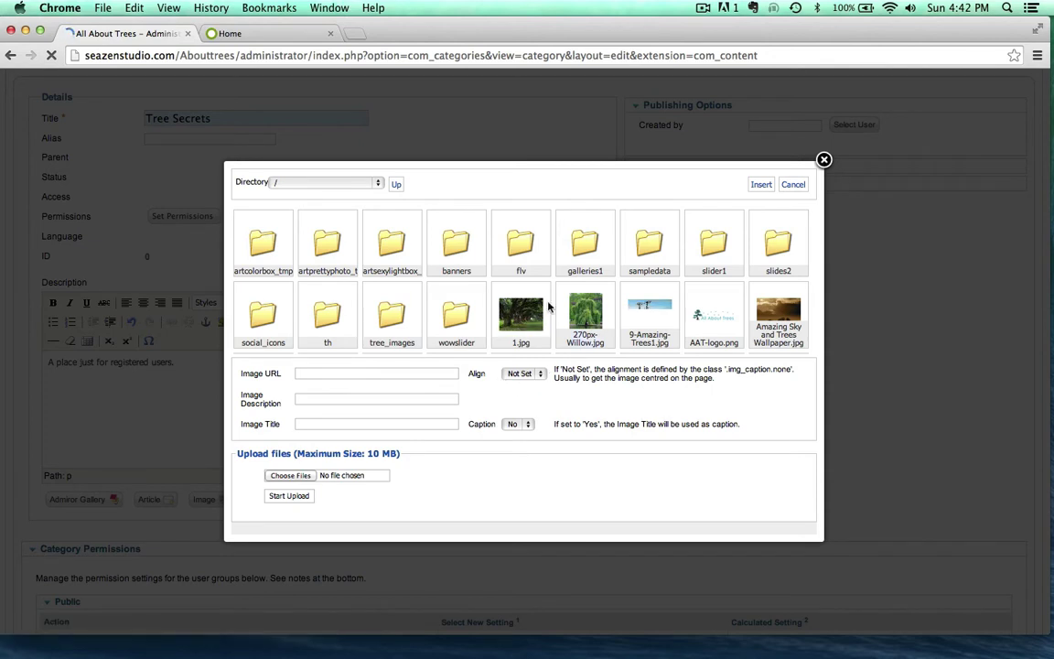
scroll(547, 311, down, 2)
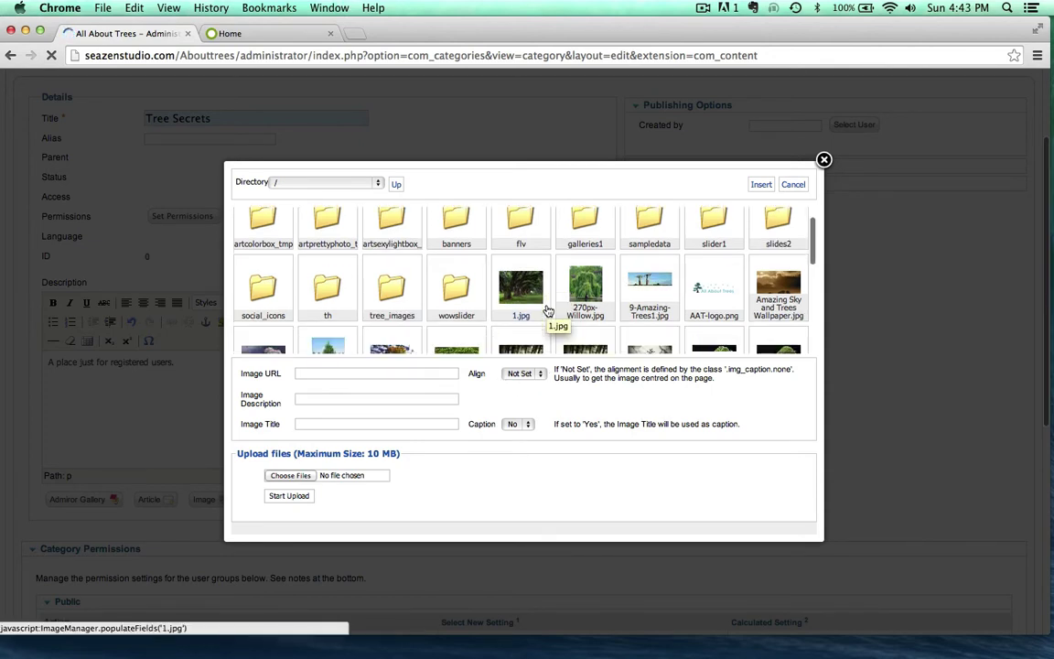
scroll(547, 311, down, 4)
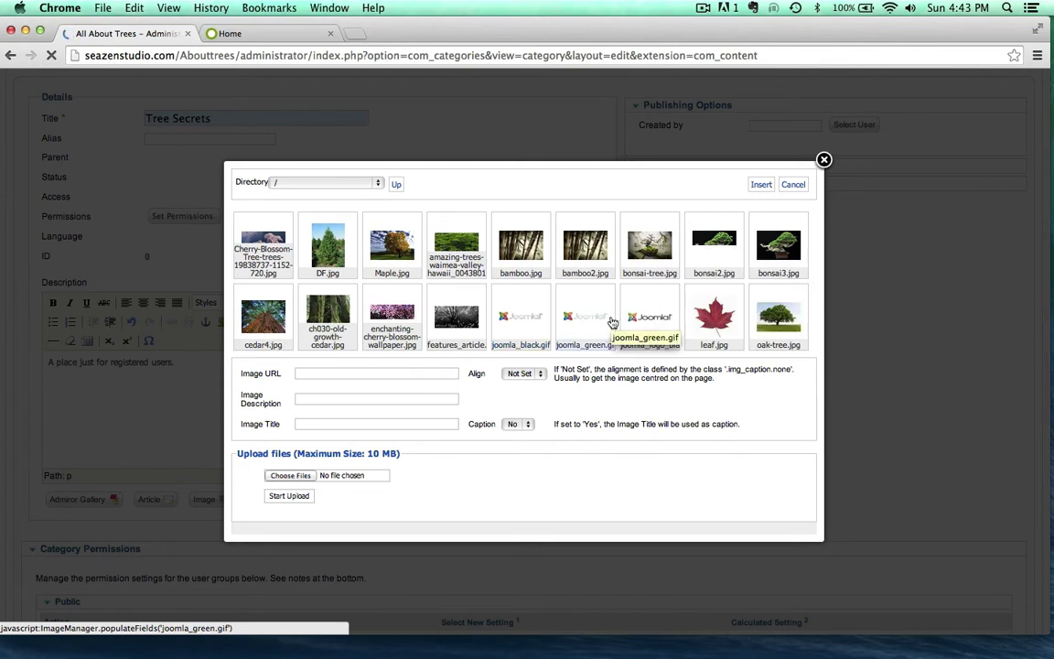
click(718, 327)
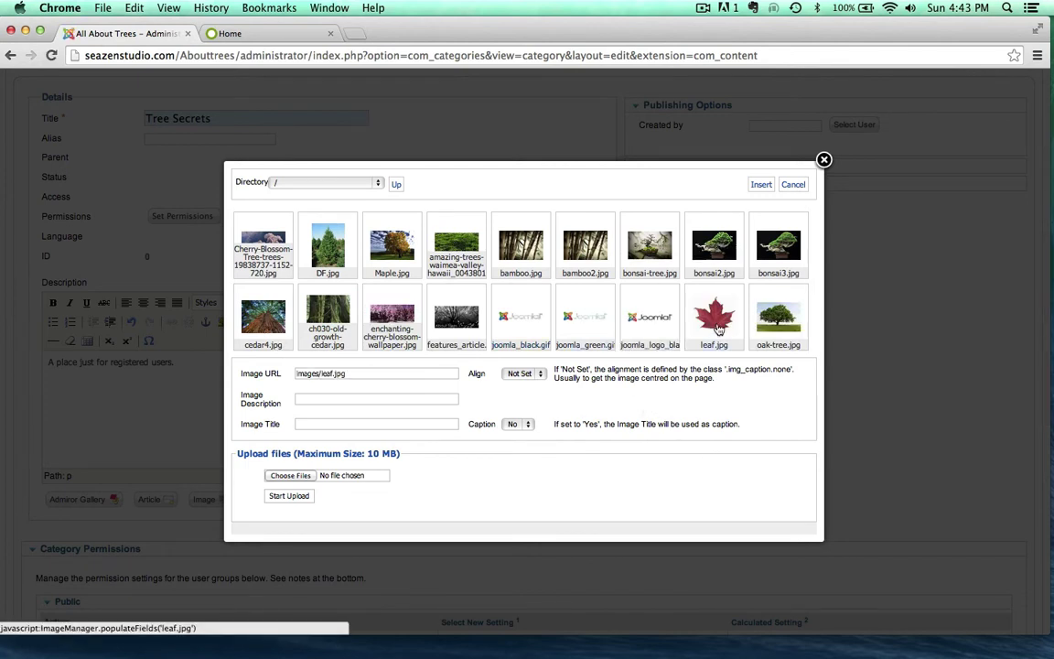
click(761, 184)
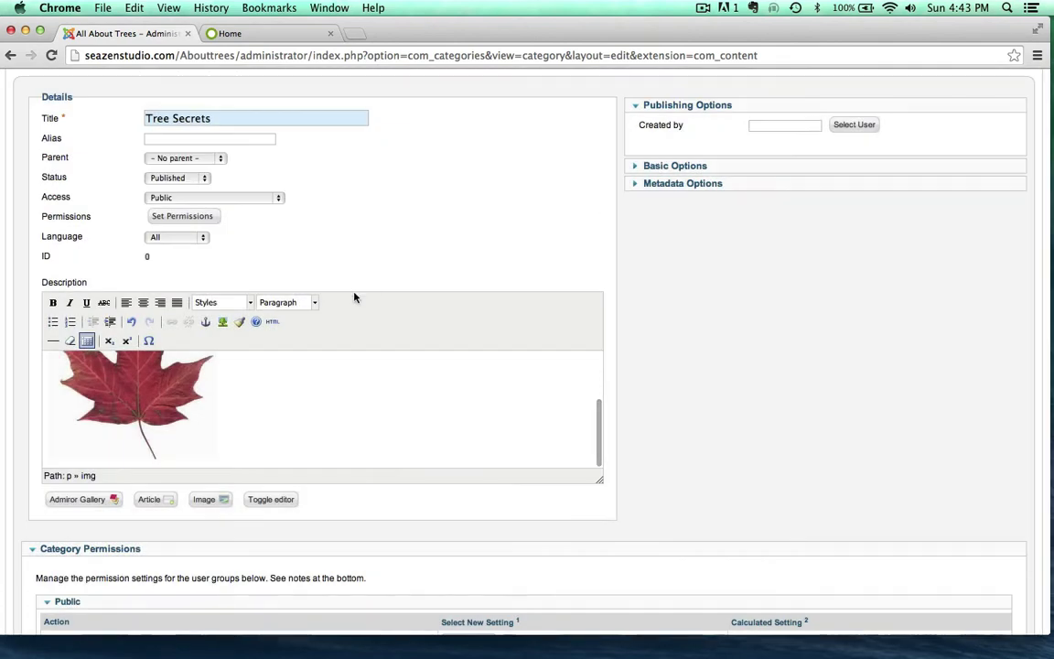
- Format the description line "A place just for registered users." as Heading 2
scroll(132, 383, up, 3)
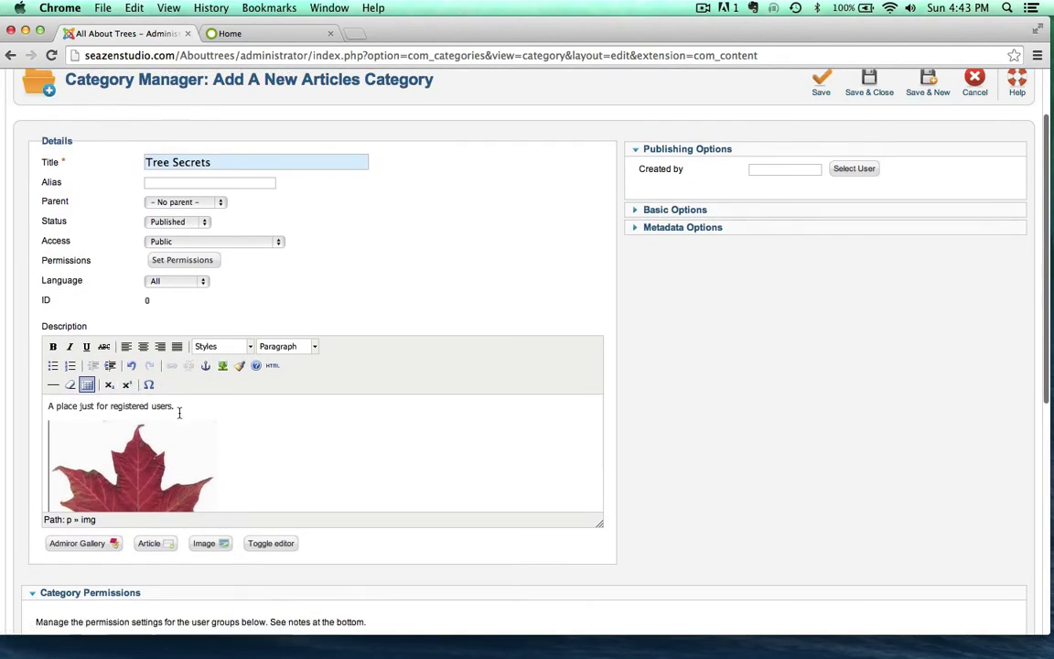
drag(179, 412, 32, 398)
click(314, 346)
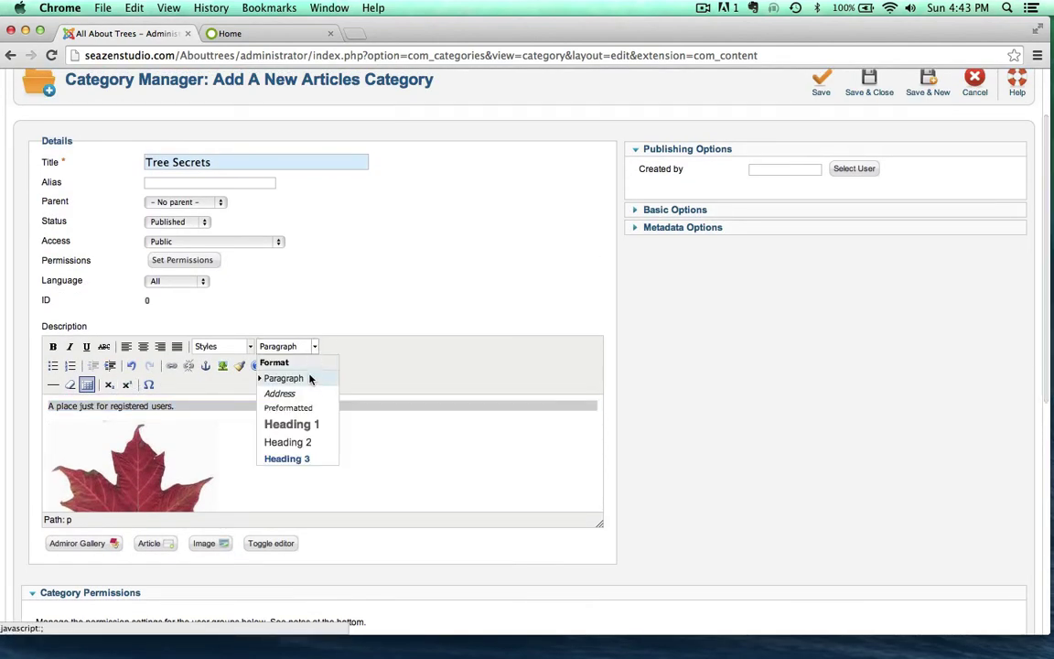
click(268, 440)
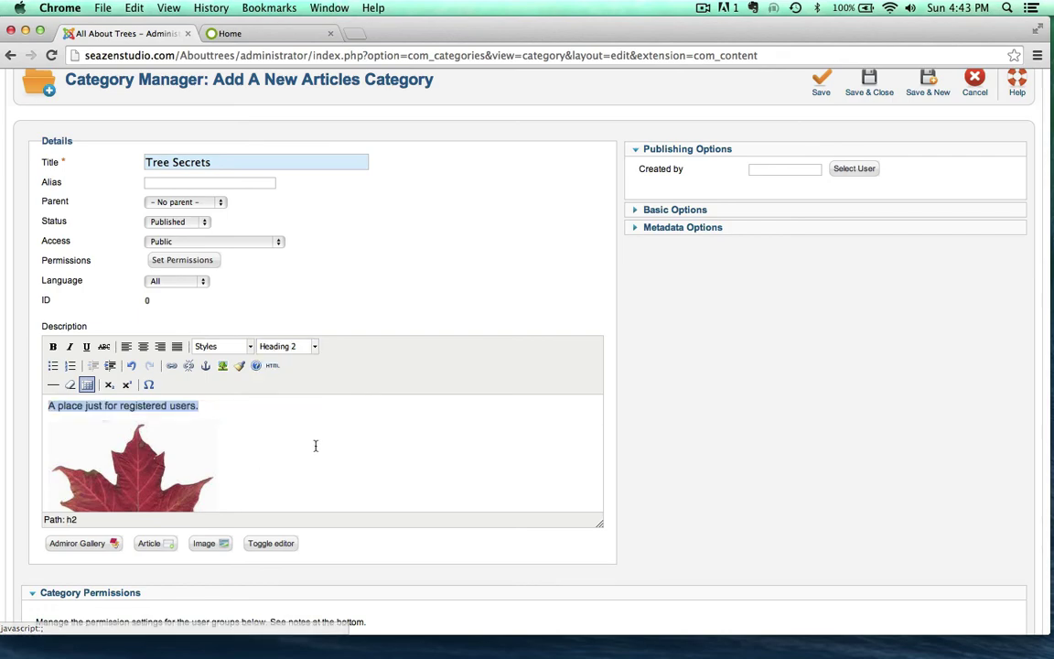
click(332, 447)
scroll(332, 446, down, 10)
scroll(331, 451, up, 15)
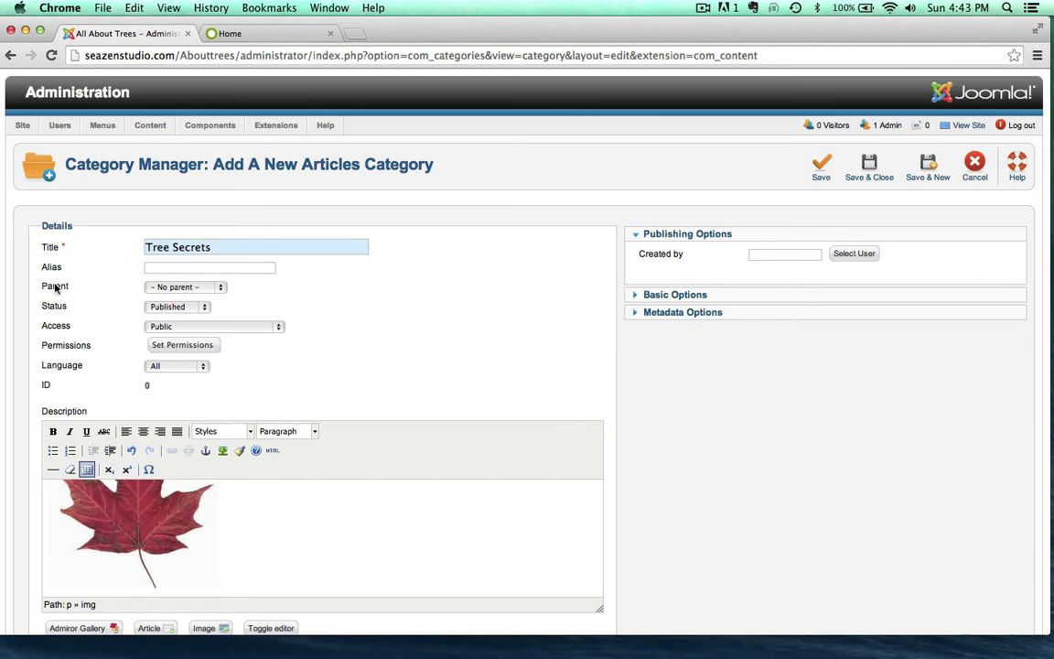
- Set the Tree Secrets category's access level to Registered, then save and close the category
drag(40, 327, 78, 329)
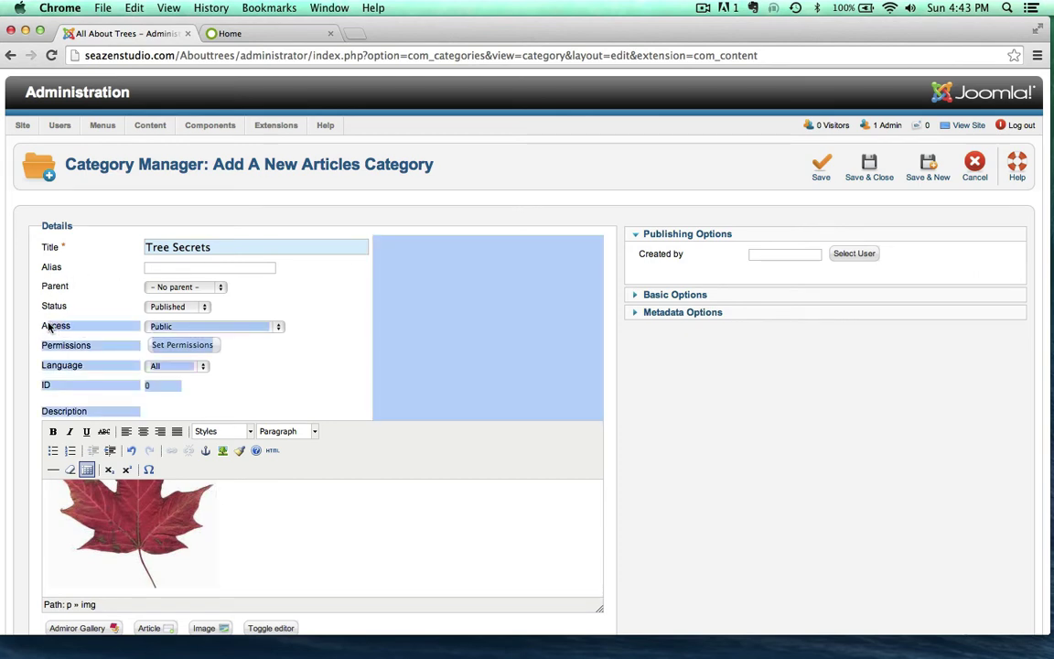
click(52, 327)
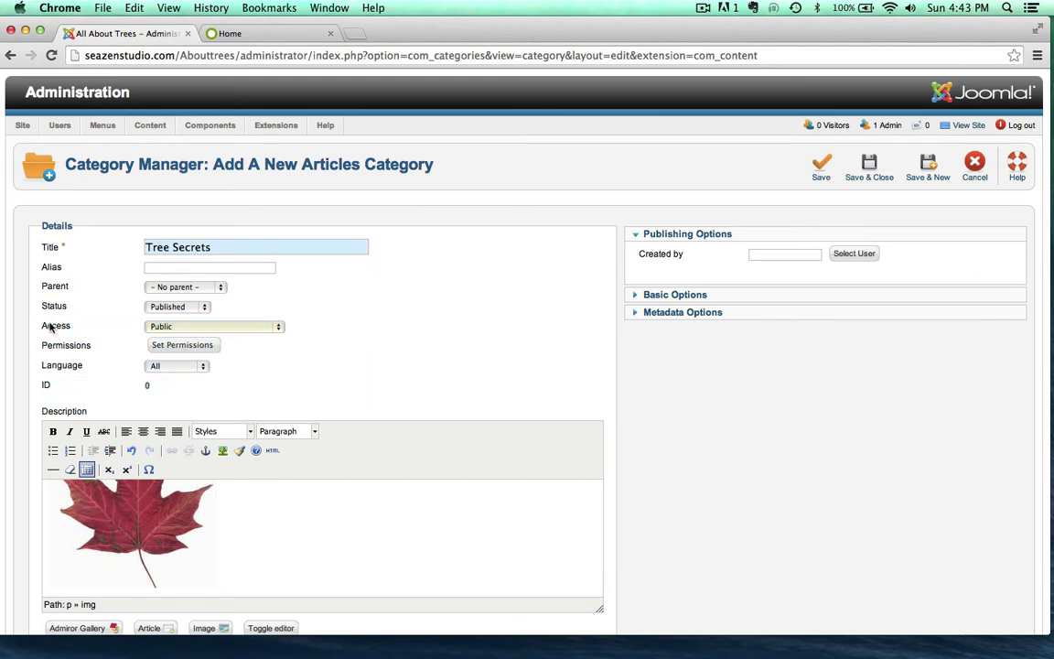
click(159, 325)
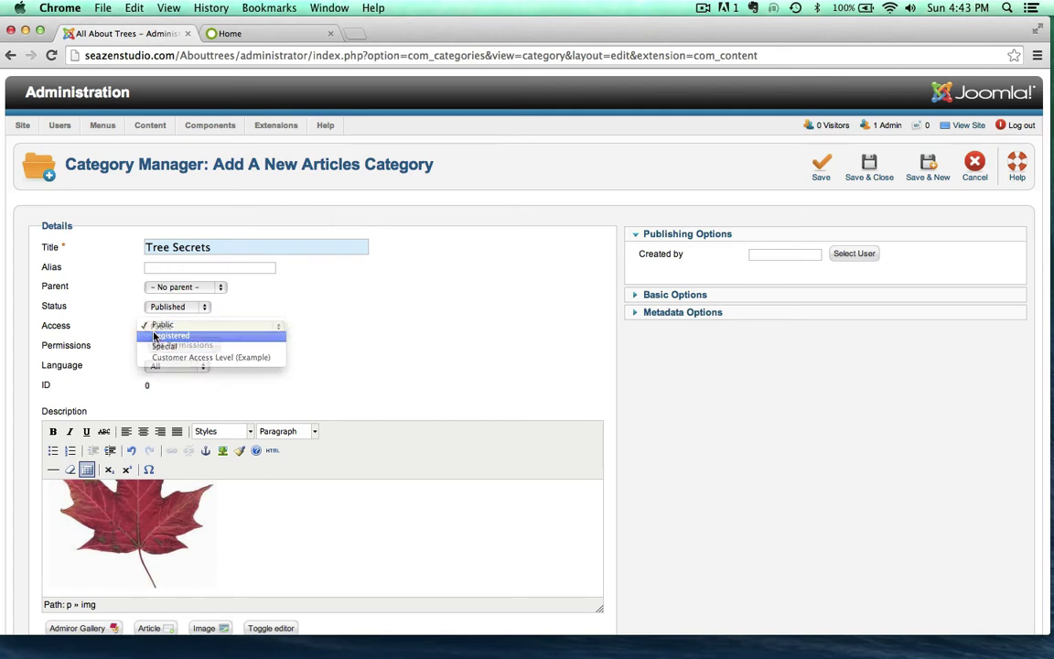
click(157, 335)
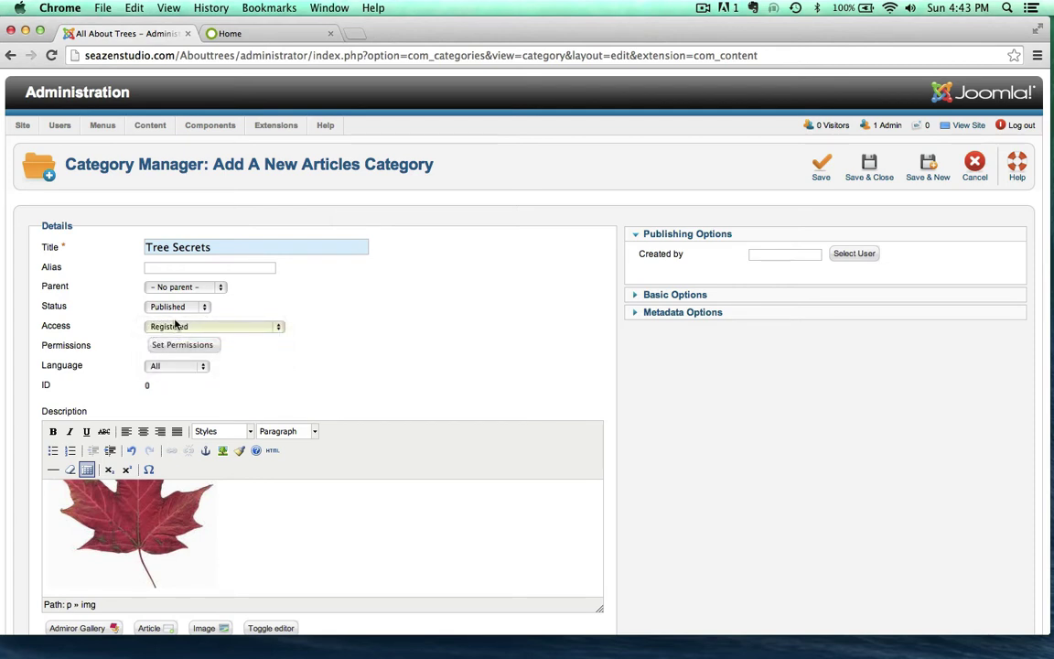
click(805, 156)
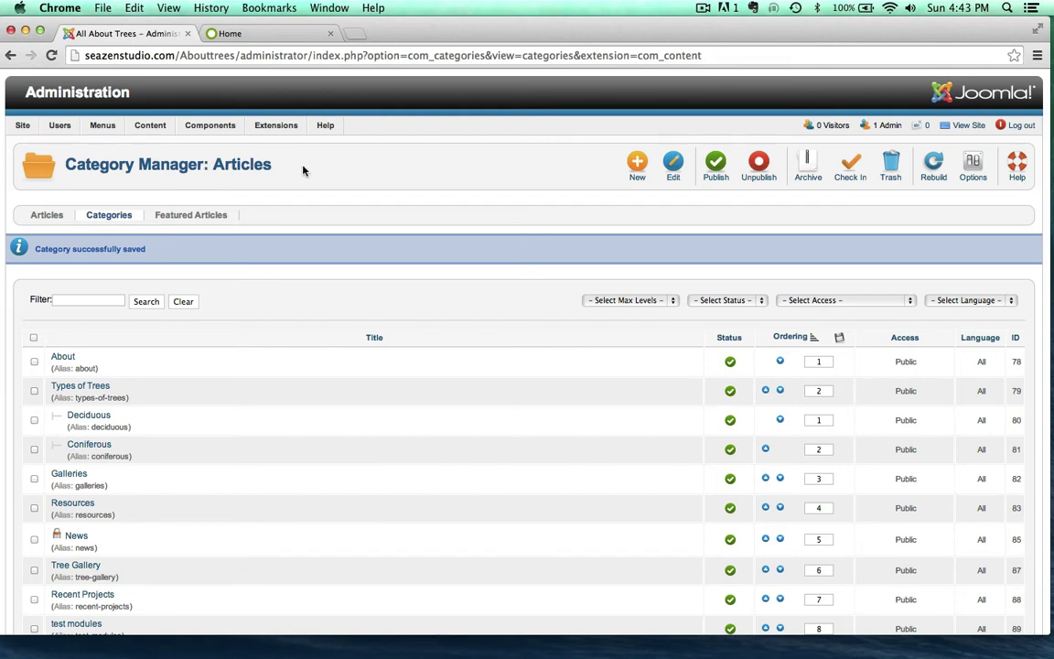
- Create a new Main Menu item of the type Category Blog
mouse_move(115, 135)
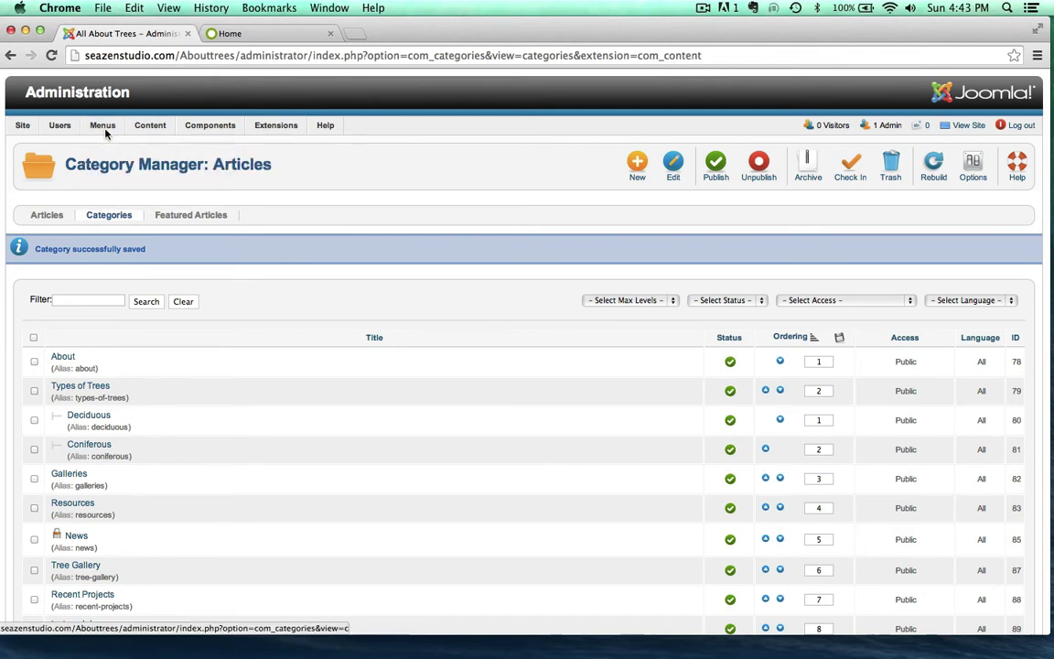
click(206, 166)
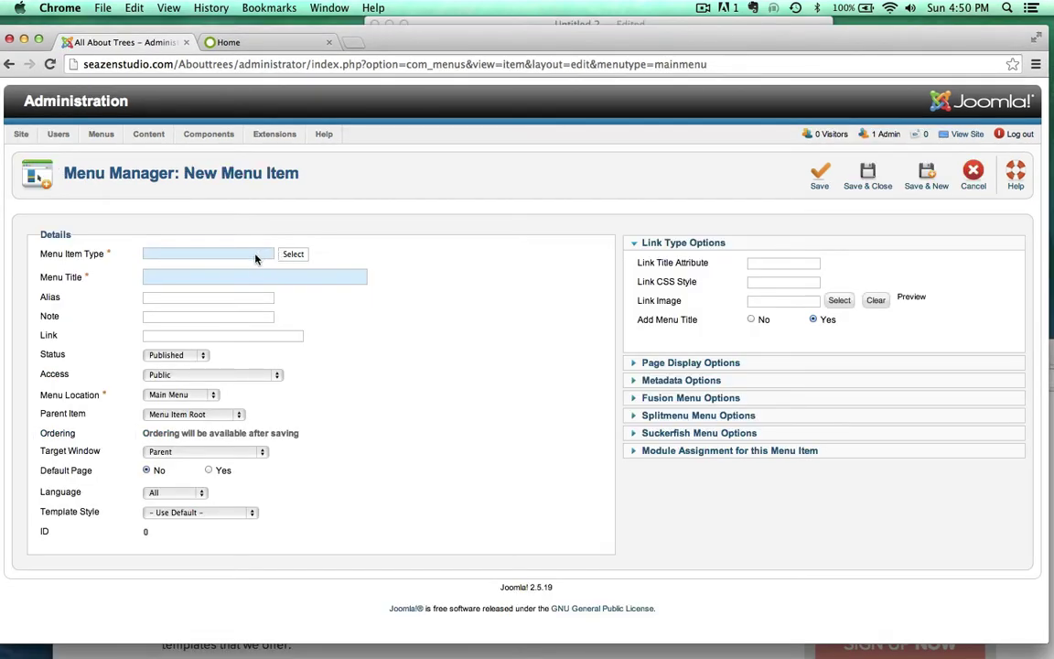
click(290, 254)
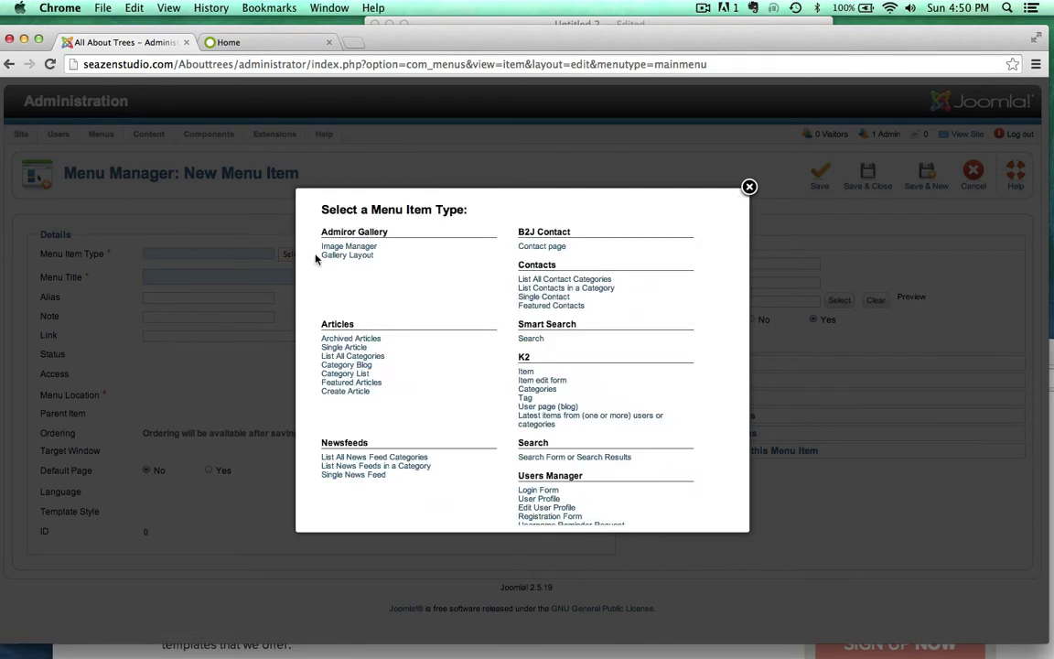
click(345, 367)
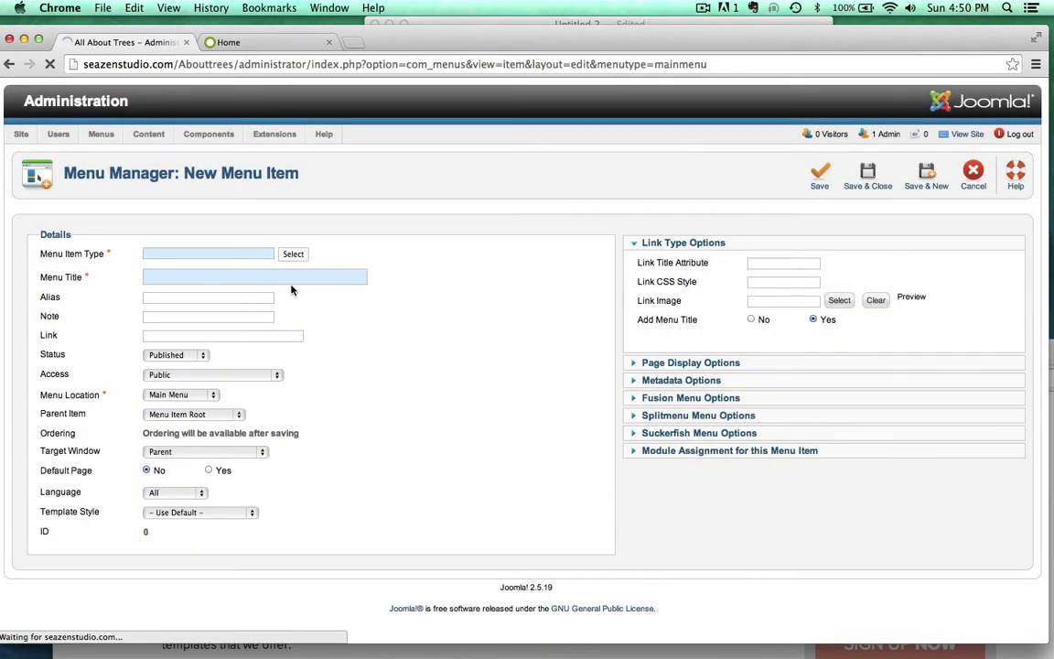
click(292, 254)
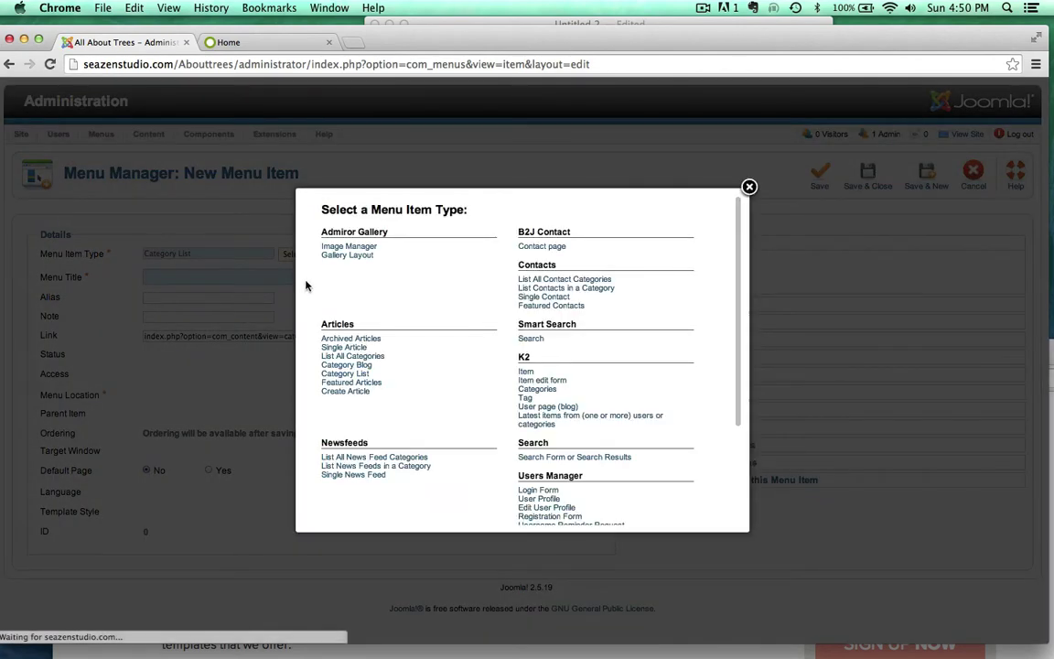
click(334, 365)
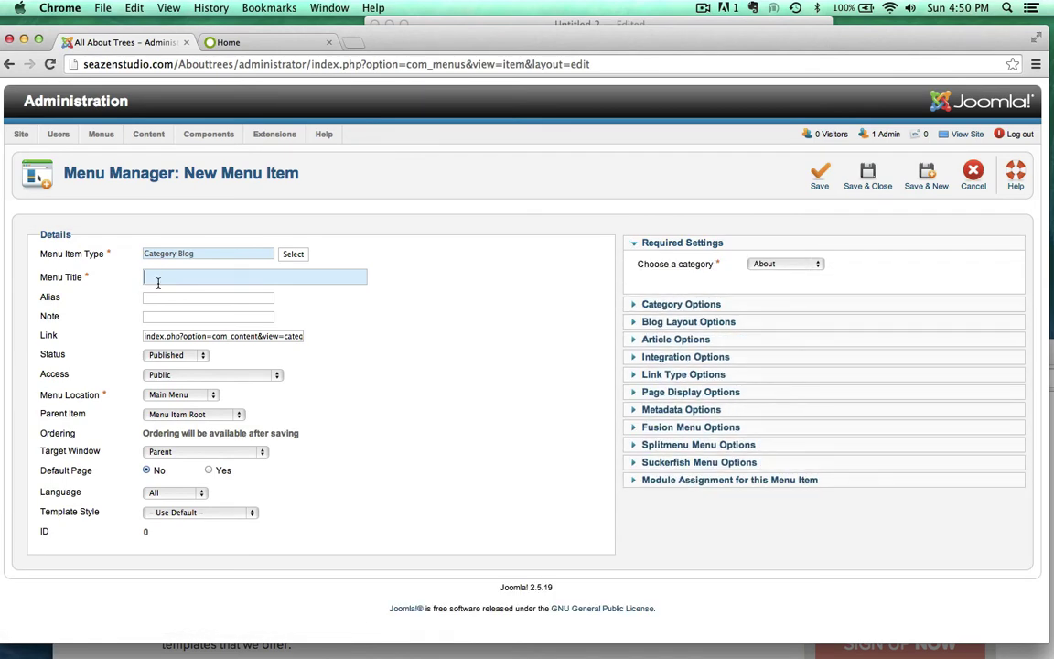
- Title the menu item "Tree Secrets" and choose Tree Secrets as its required category
text(Tree)
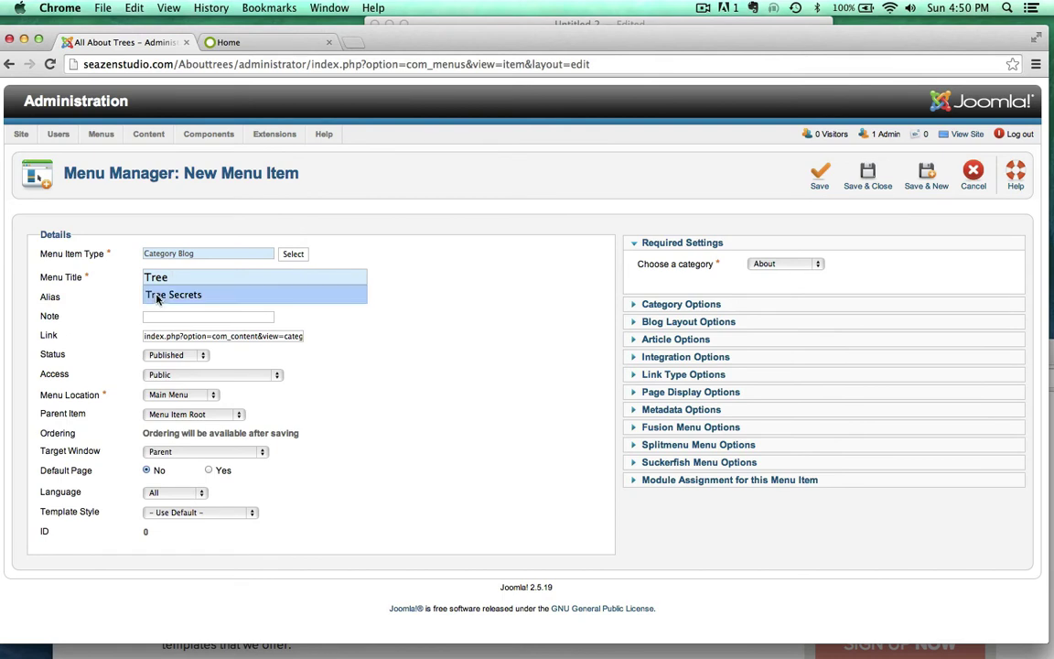
click(157, 295)
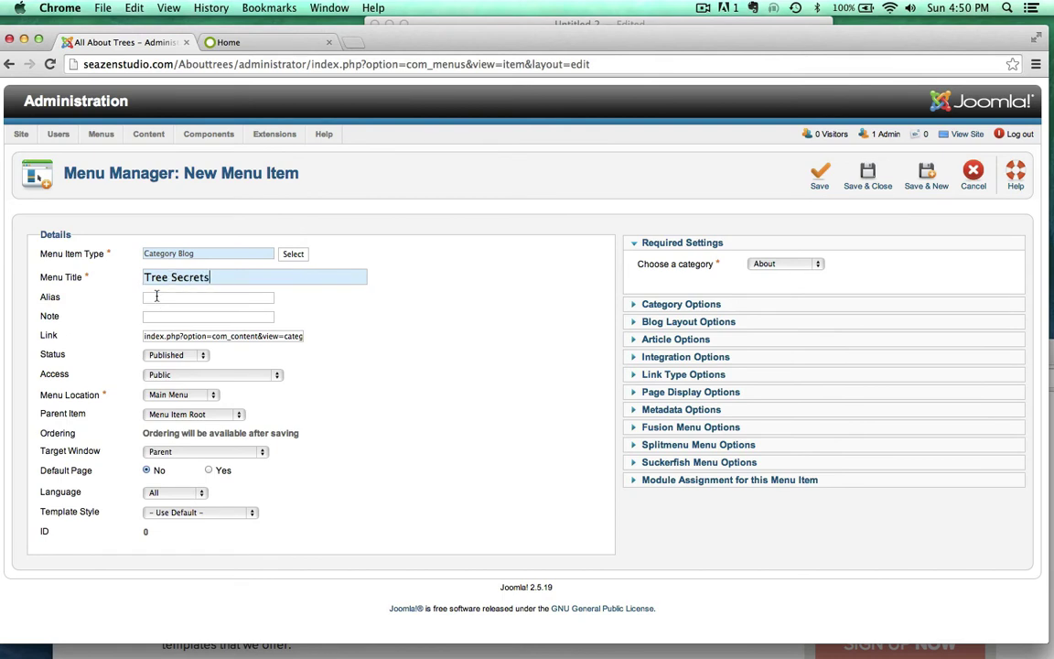
click(785, 264)
click(775, 371)
- Set the menu item's access level to Registered, then save and close it
click(176, 374)
click(168, 388)
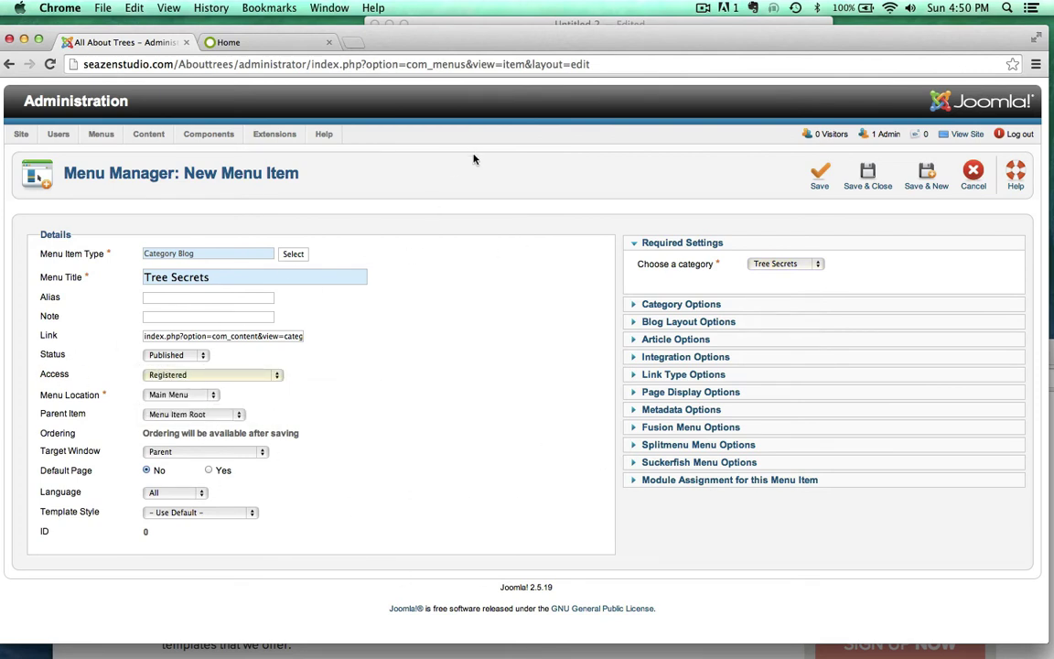
click(867, 174)
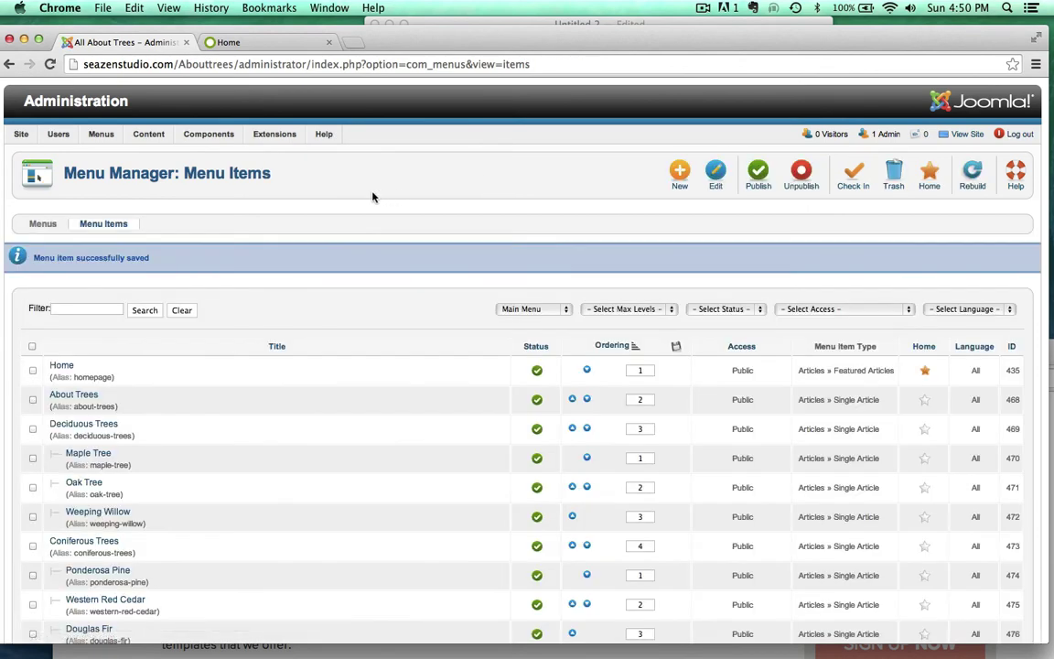
- Start a new article titled "Trees are Awesome!" and assign it to the Tree Secrets category
mouse_move(140, 139)
mouse_move(178, 153)
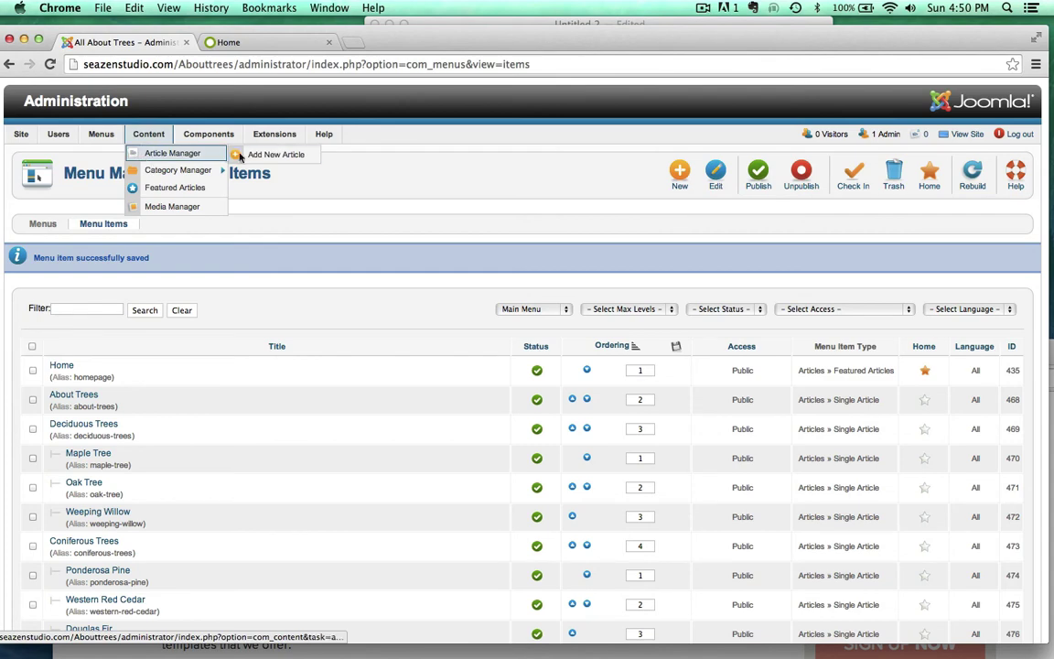
click(261, 154)
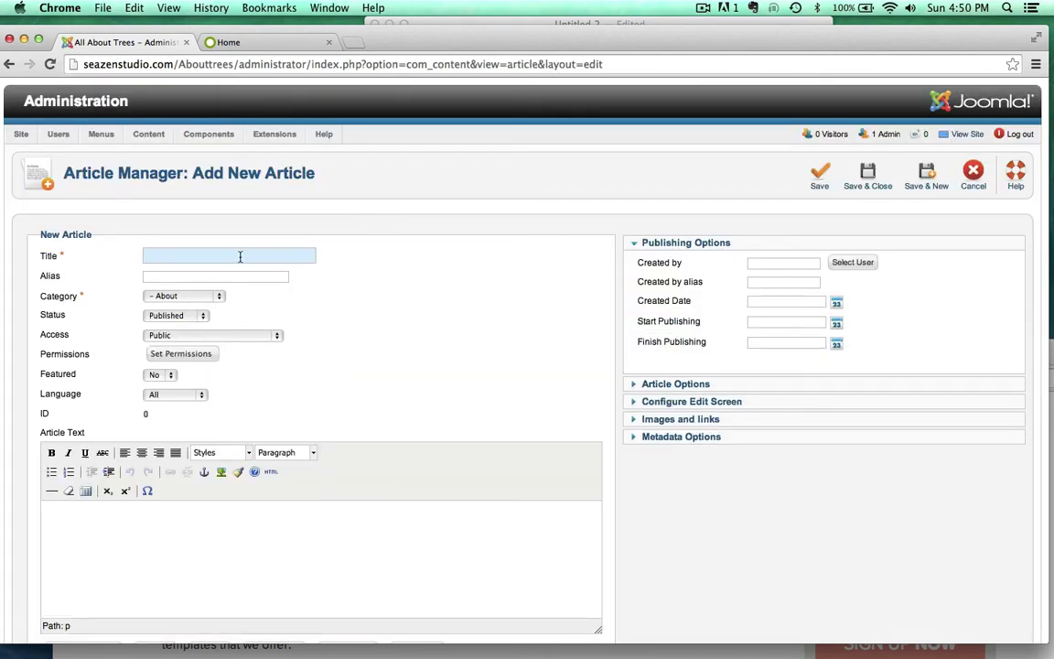
text(Tr)
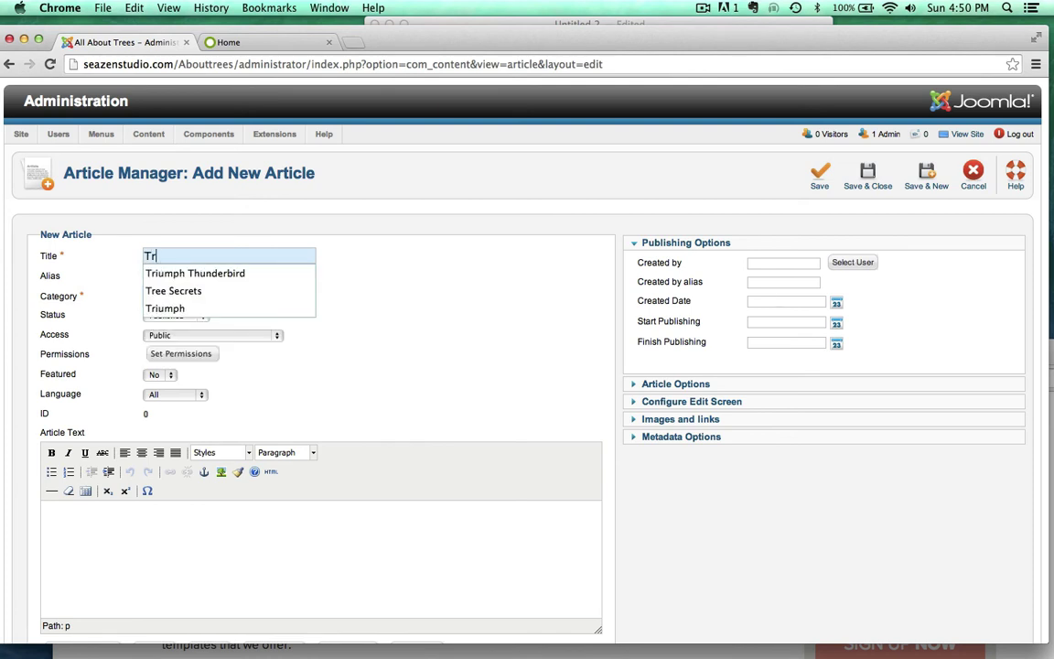
text(ees are)
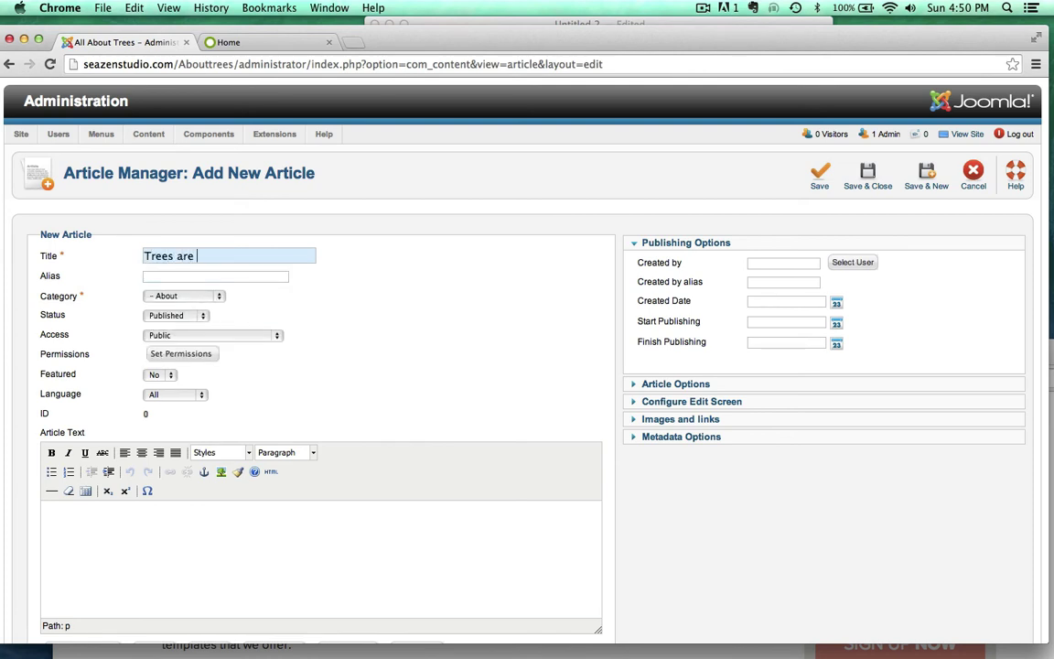
text( Awesome!)
click(178, 295)
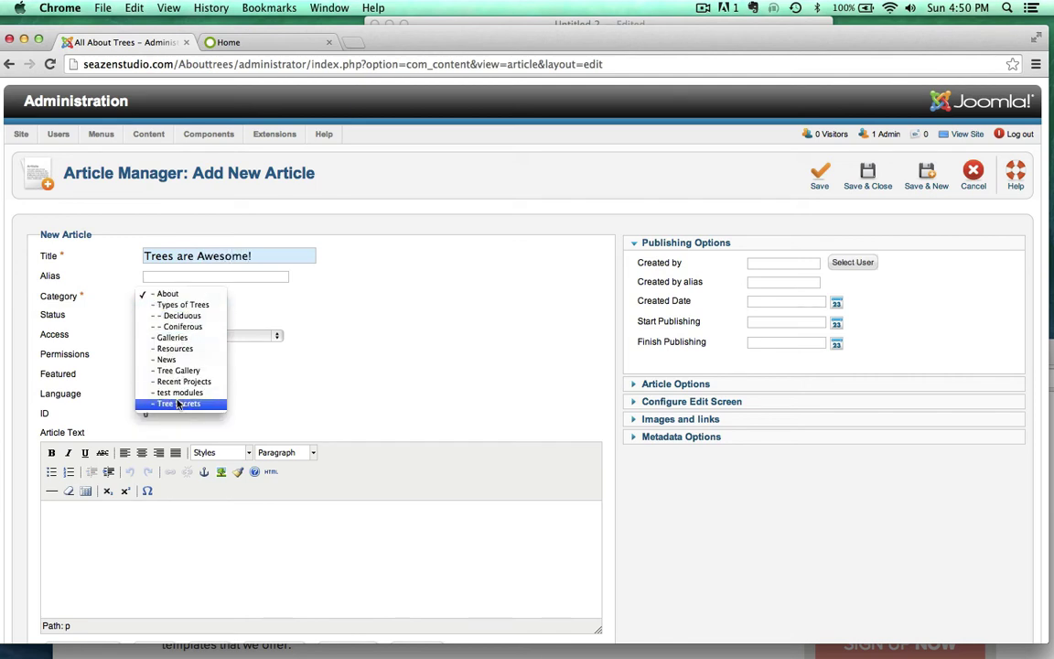
click(411, 379)
- Insert panda.jpg into the article text with the description "Panda" and the image title "Pandas love bamboo!"
scroll(411, 380, down, 3)
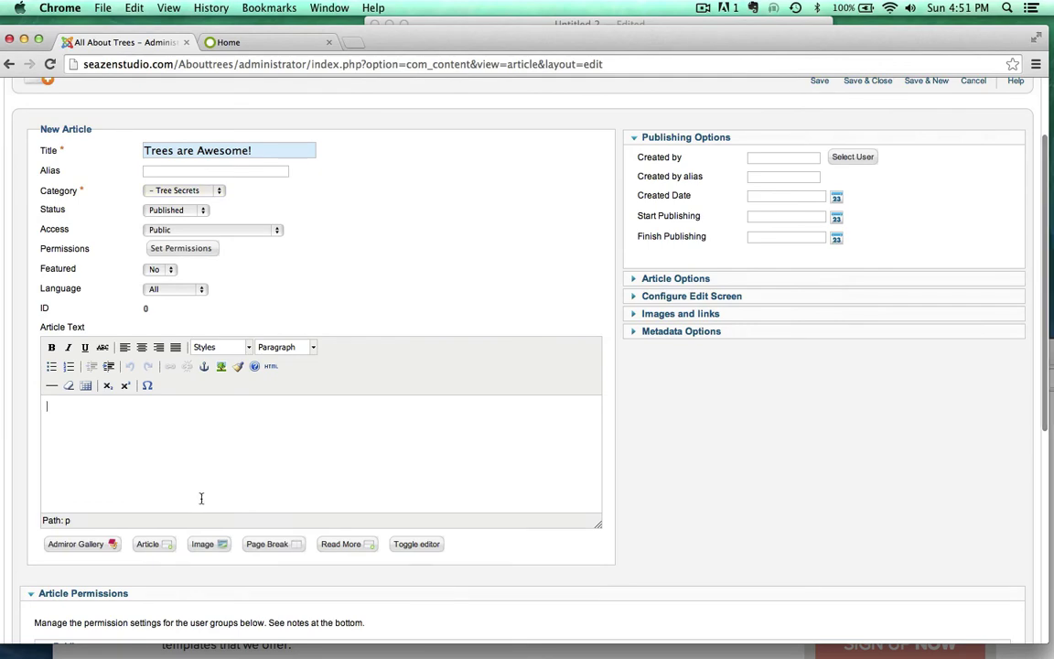
click(221, 545)
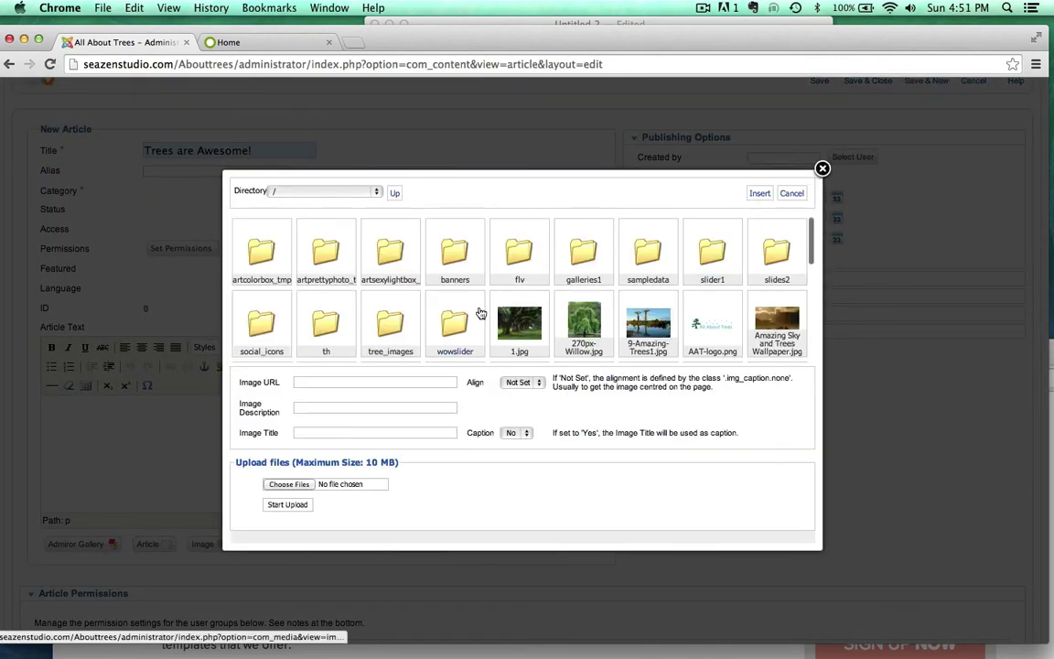
click(508, 315)
scroll(513, 316, down, 5)
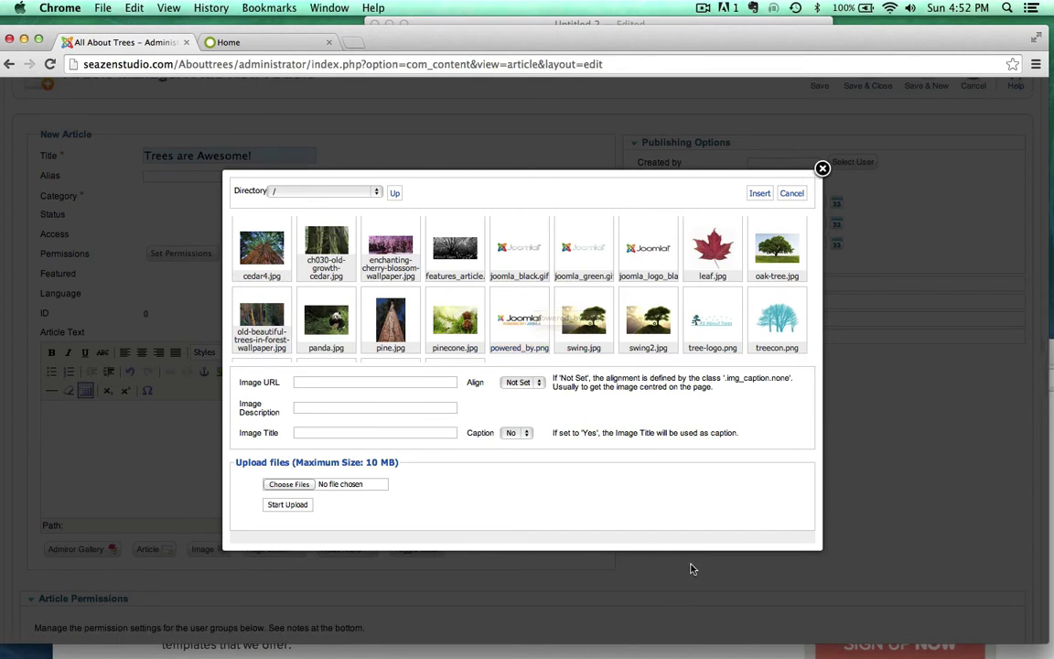
click(333, 321)
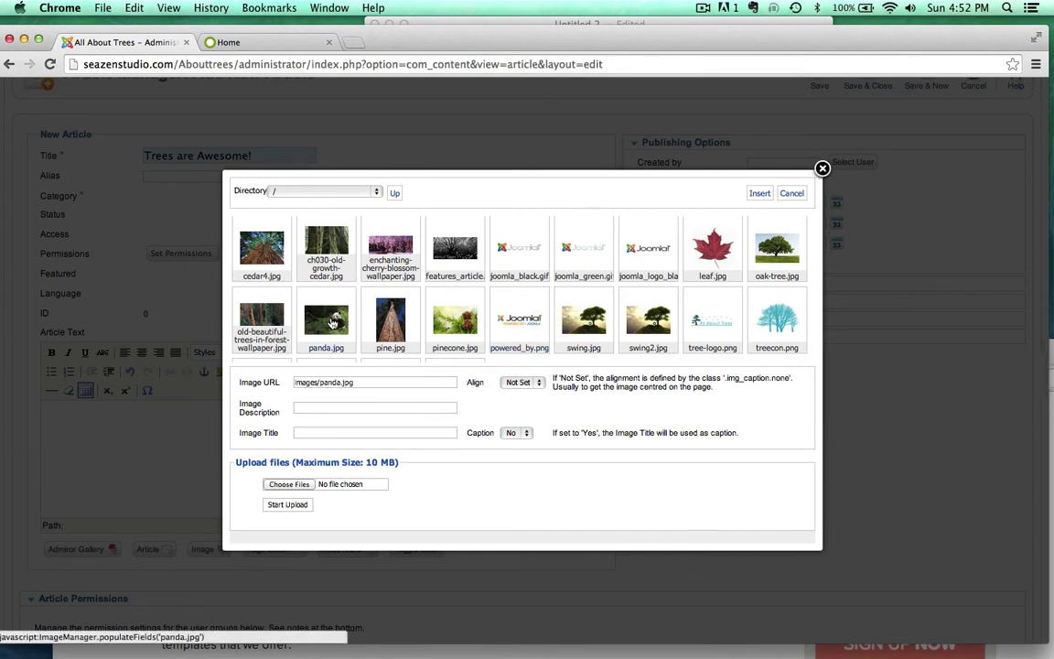
click(304, 406)
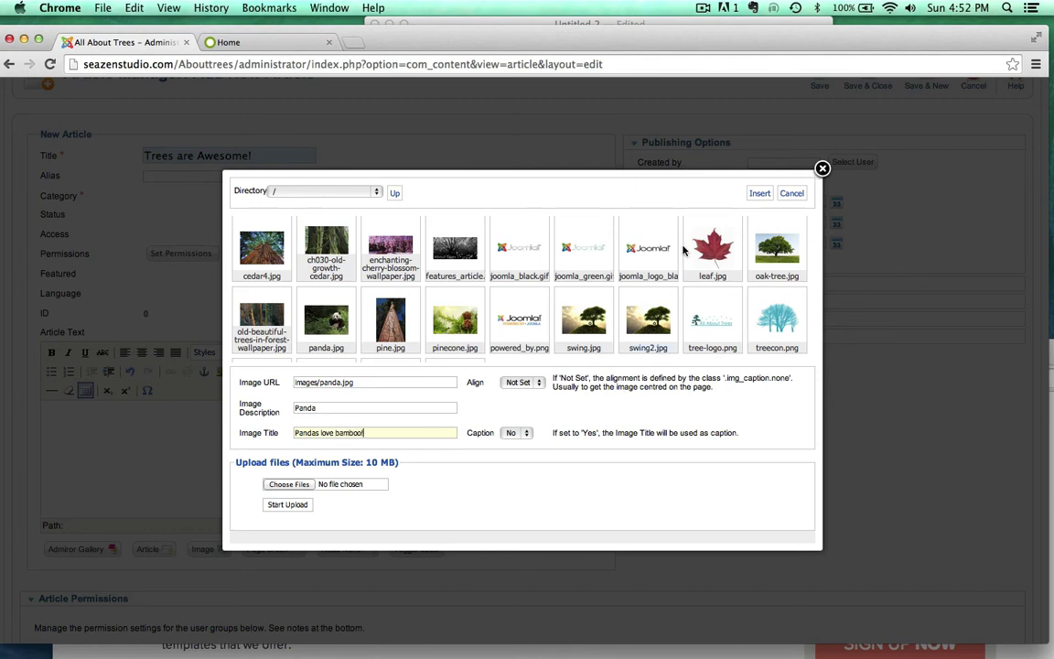
click(760, 193)
scroll(402, 462, up, 3)
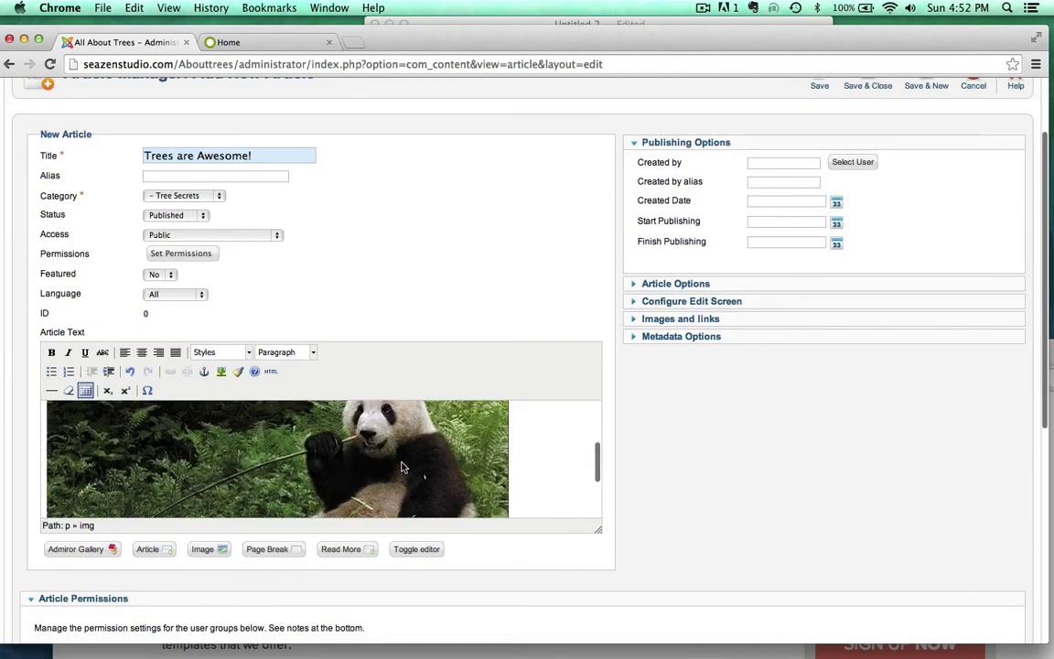
- Set the article's access level to Registered, then save and close the article
scroll(403, 466, up, 2)
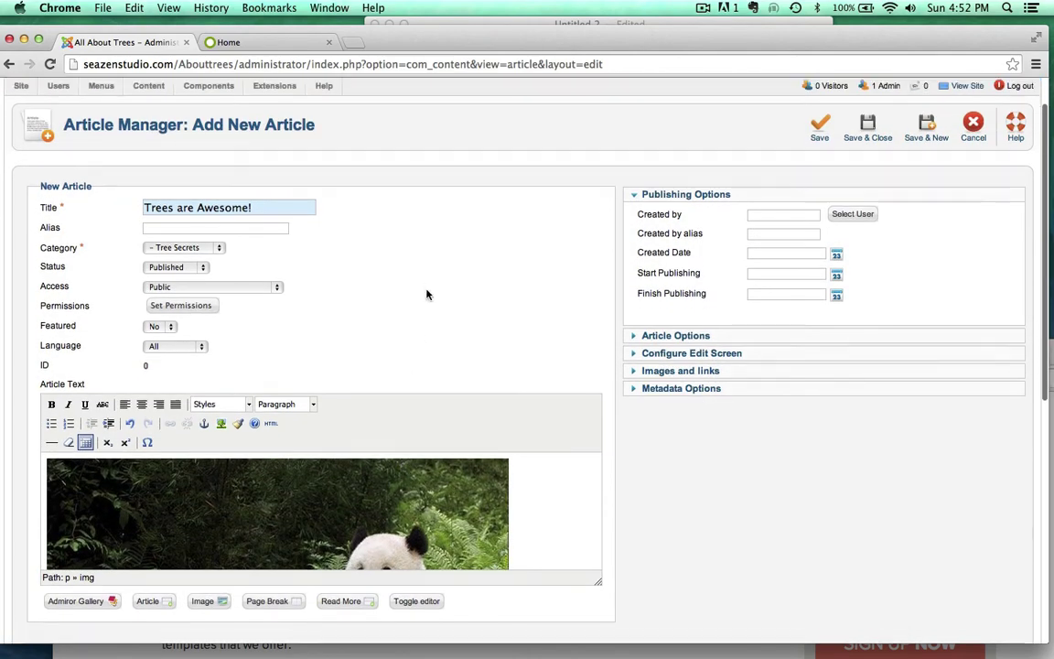
scroll(426, 293, down, 5)
scroll(427, 296, down, 3)
scroll(429, 298, up, 6)
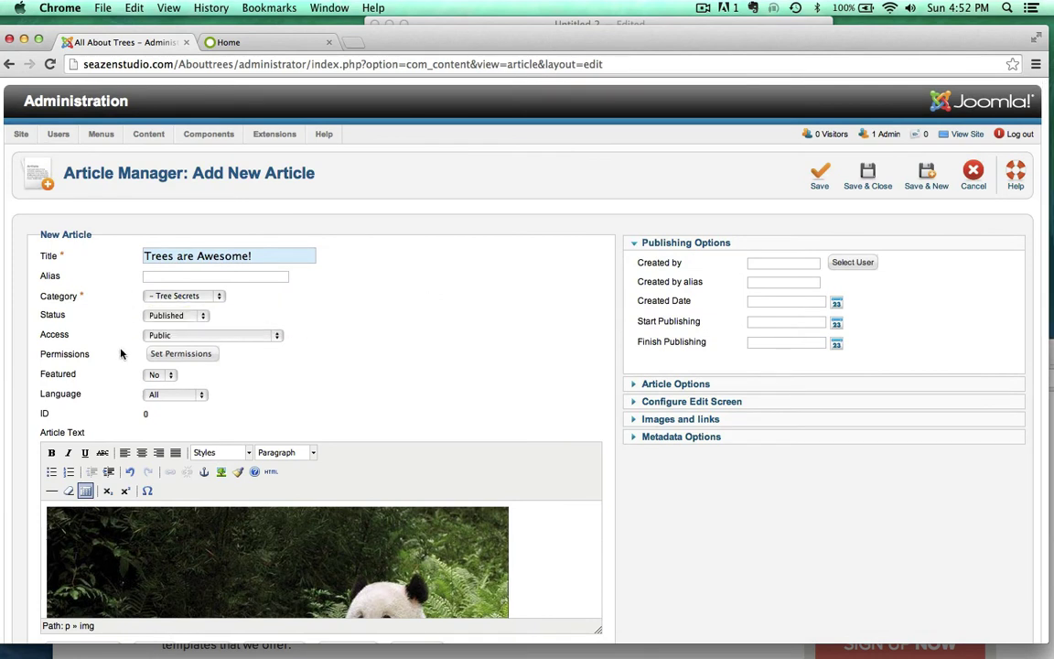
click(156, 337)
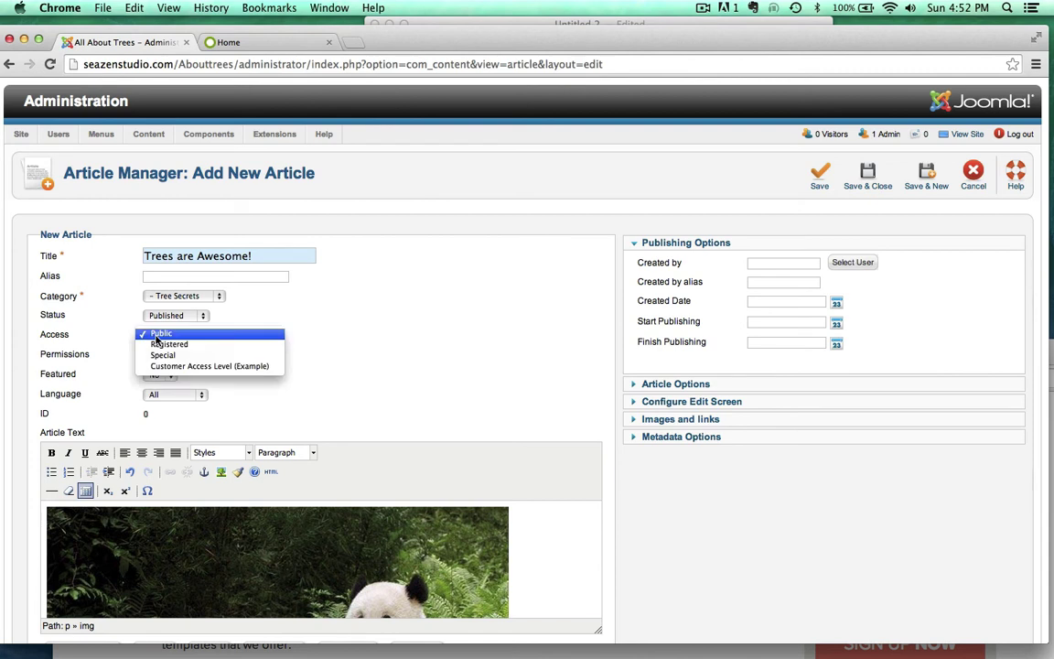
click(159, 344)
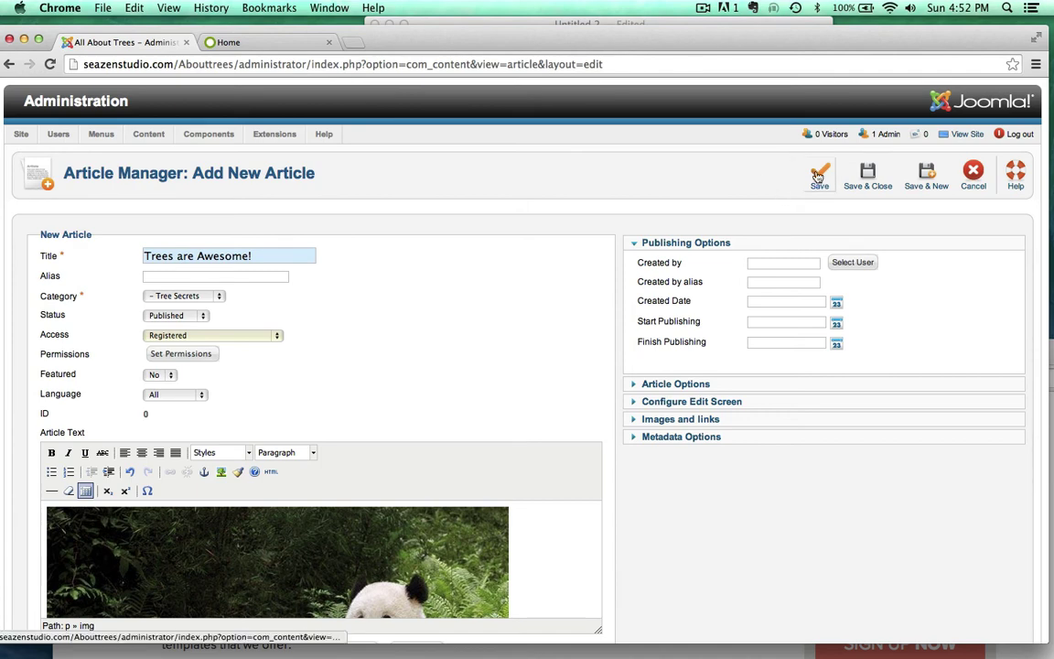
click(863, 177)
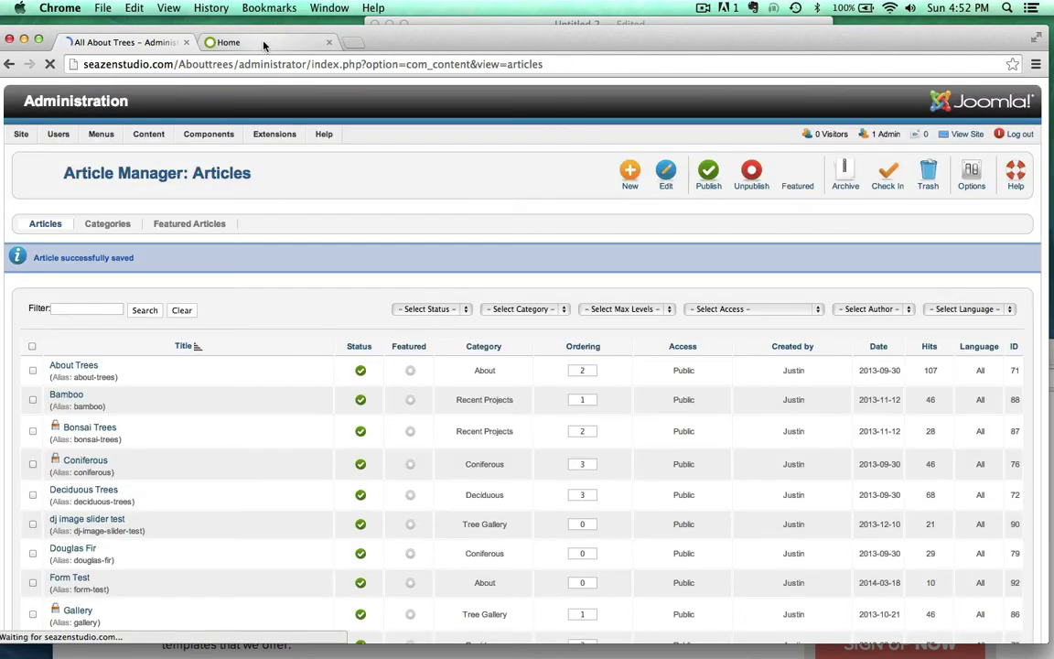
- Reload the public site's home page and examine its menu and content for the Tree Secrets item and a login form
click(263, 42)
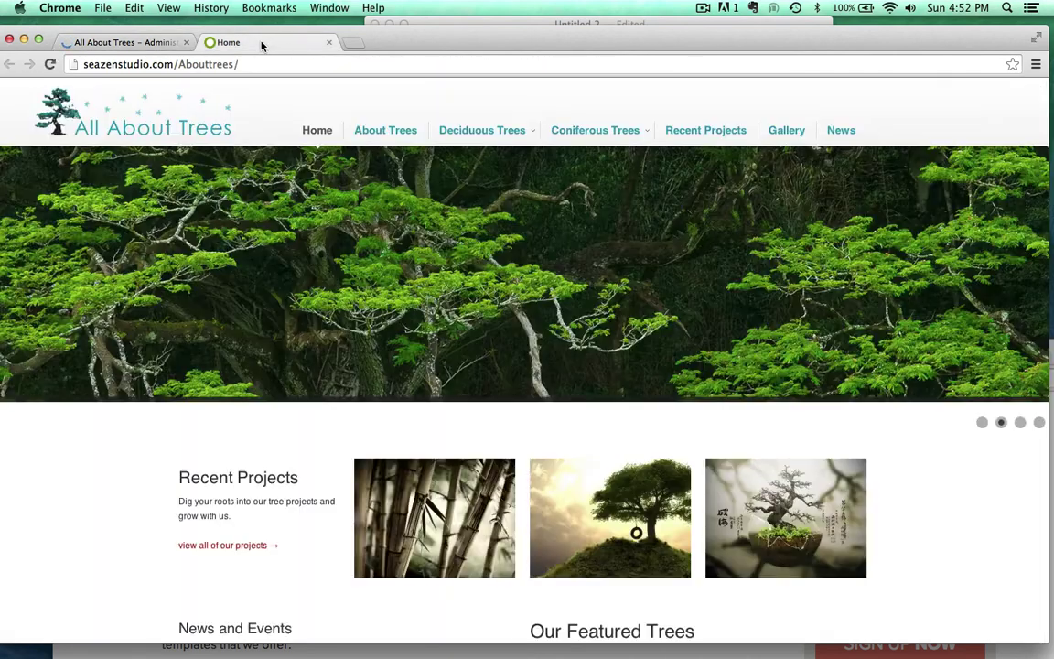
click(50, 64)
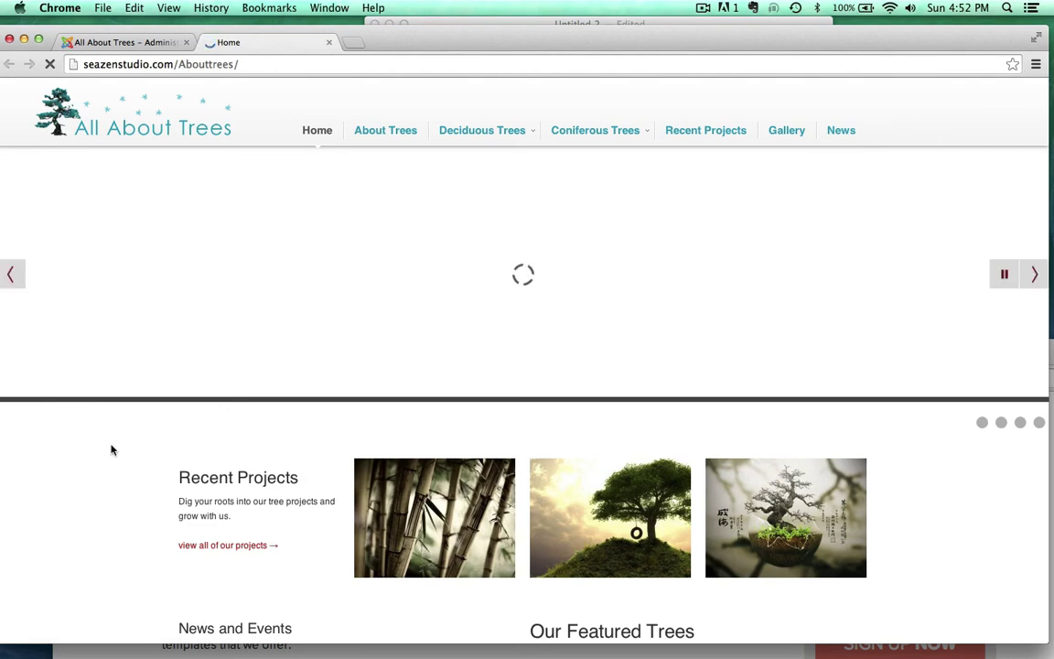
scroll(54, 488, down, 10)
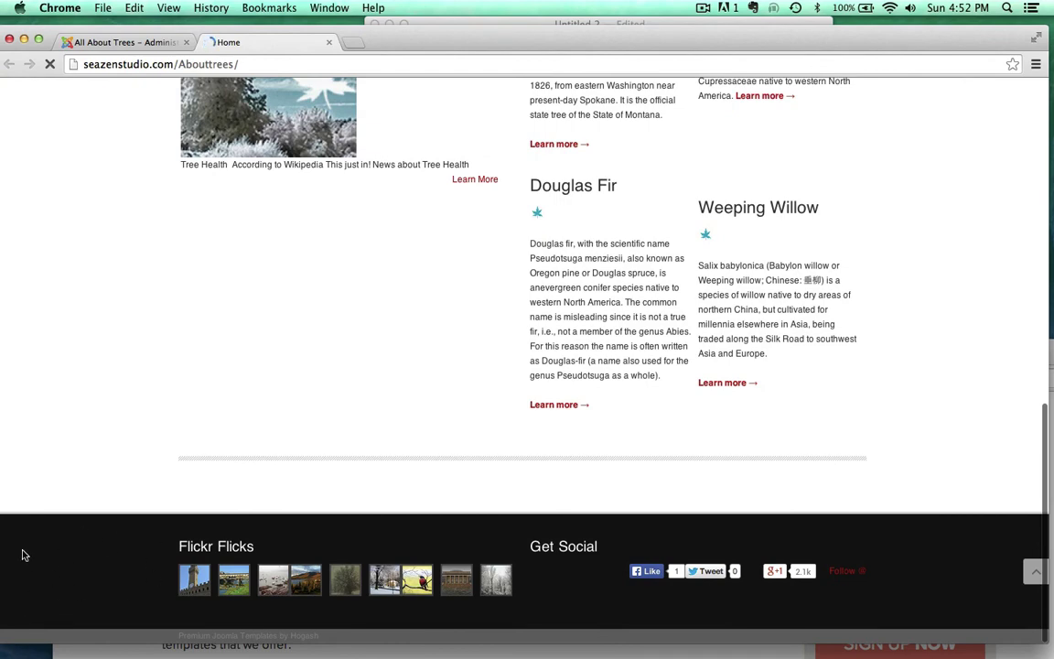
scroll(78, 367, up, 15)
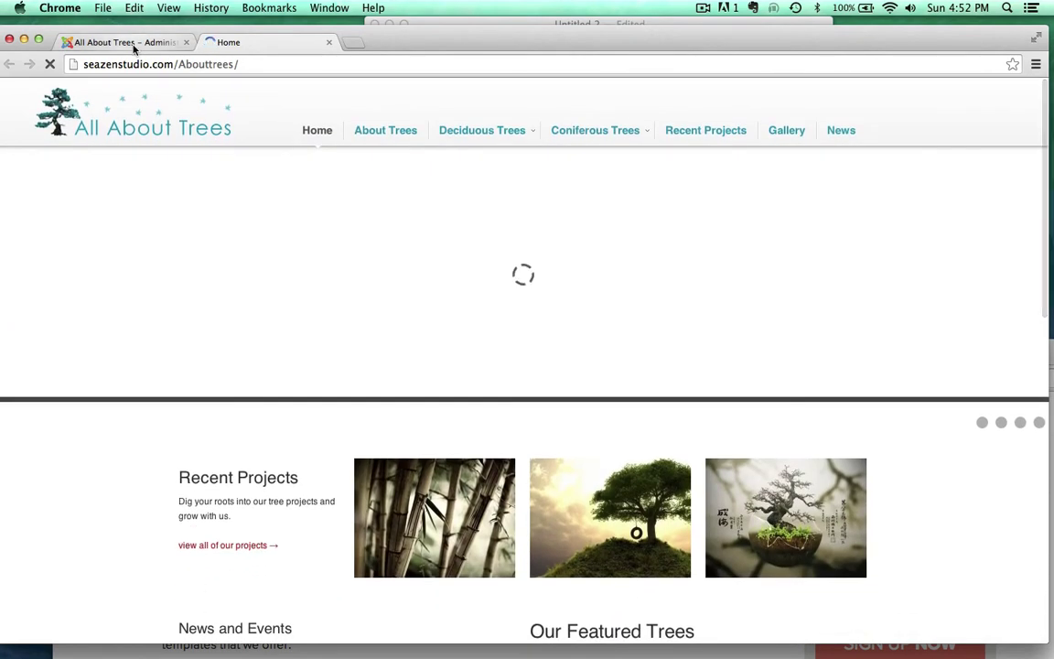
- In the site administration, set the existing Login module's status to Published in the bottom-a position, then save and close it
click(134, 45)
mouse_move(279, 137)
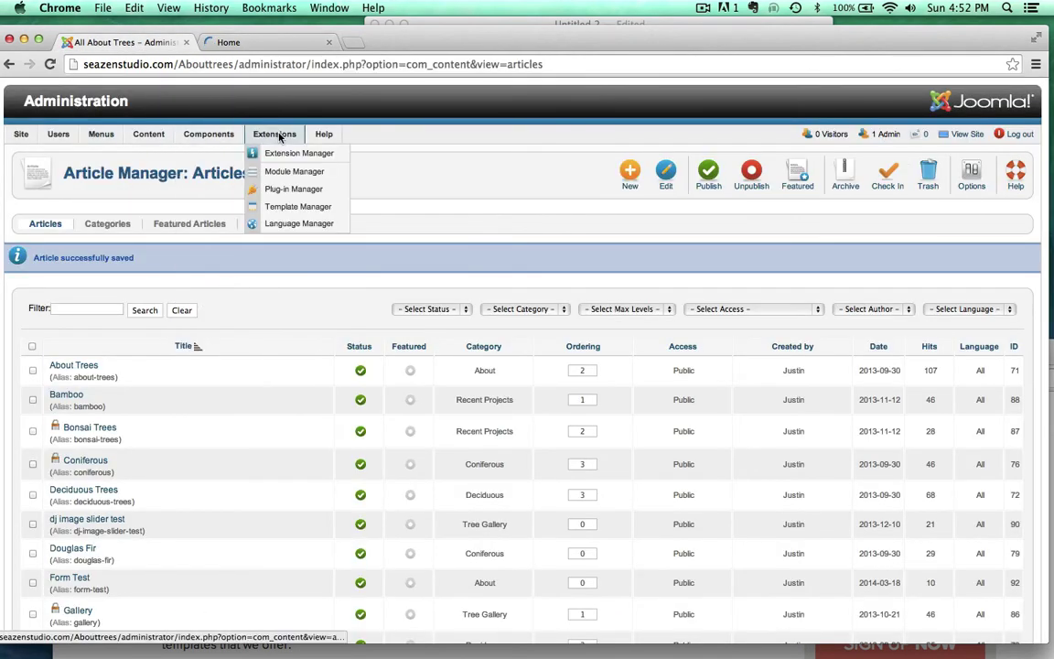
click(293, 171)
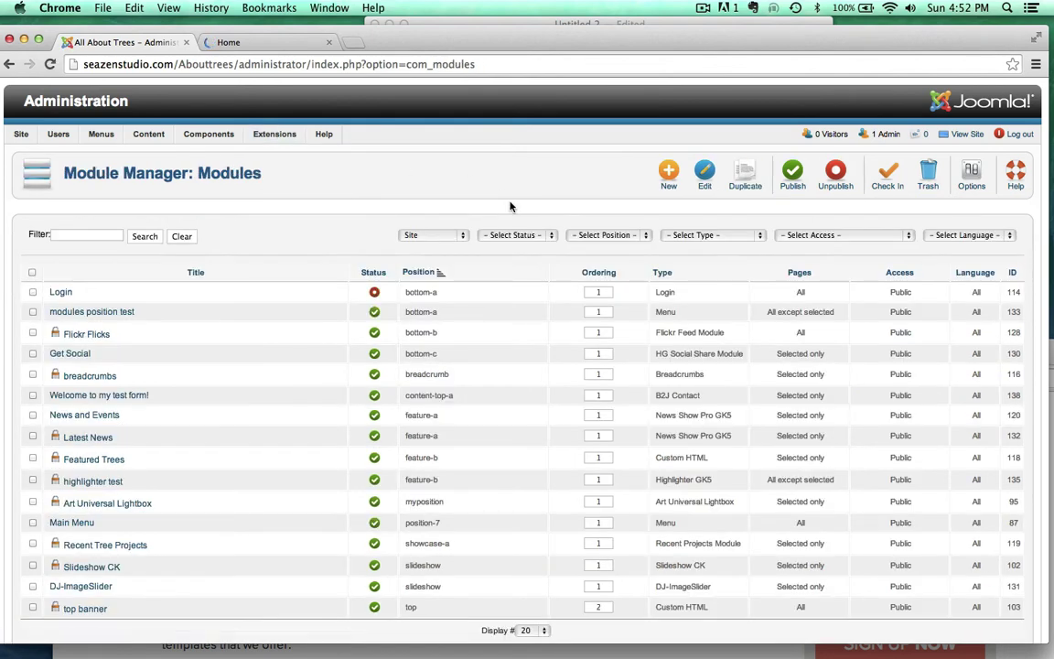
click(60, 292)
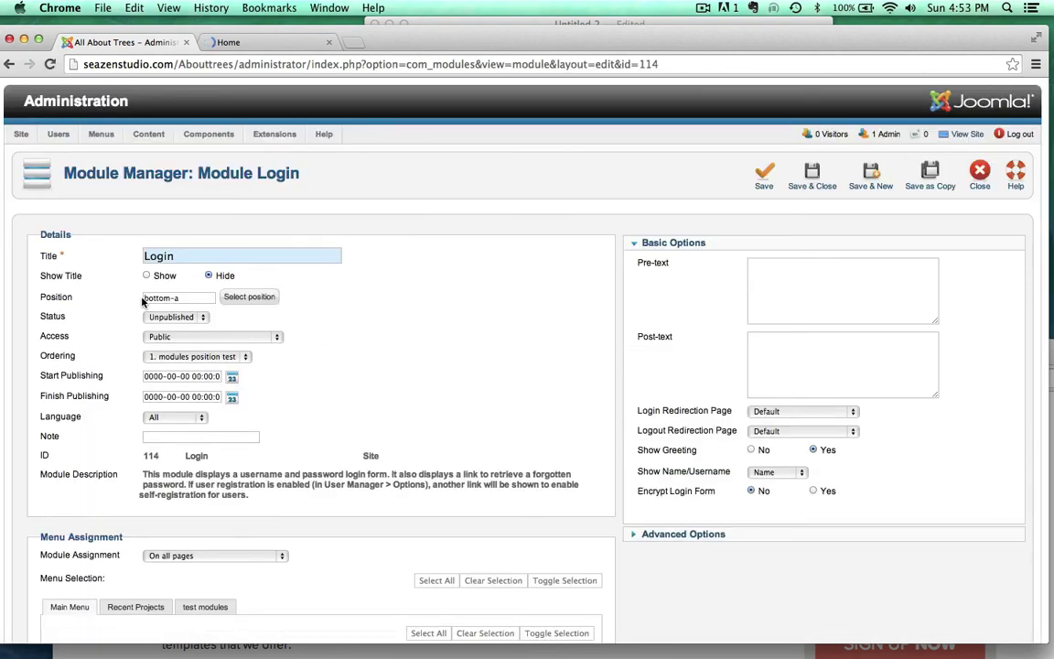
drag(181, 297, 139, 300)
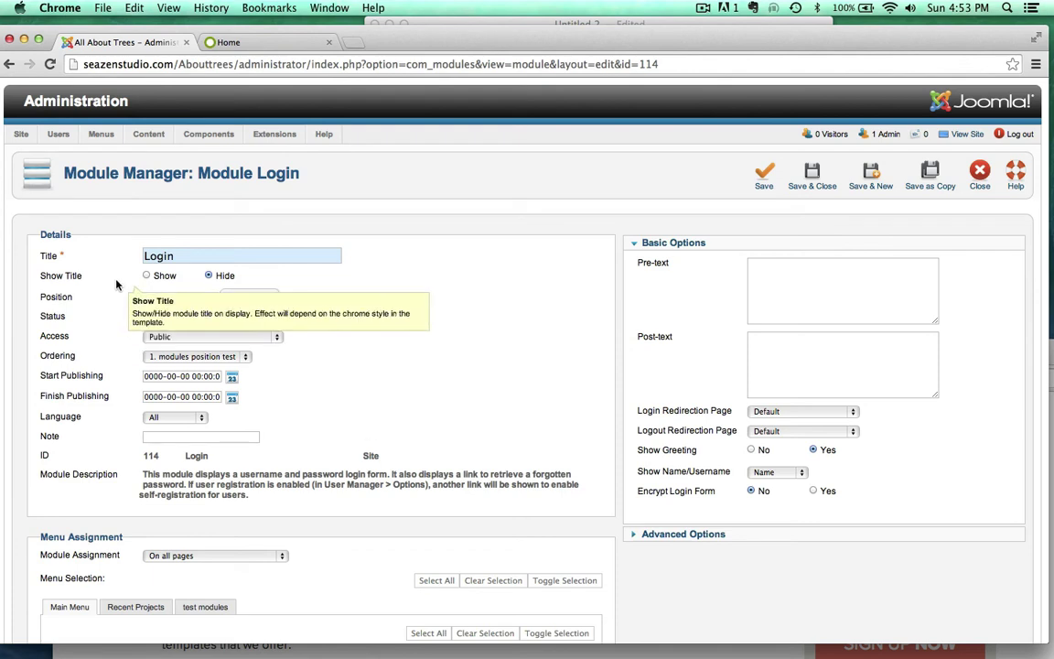
click(157, 317)
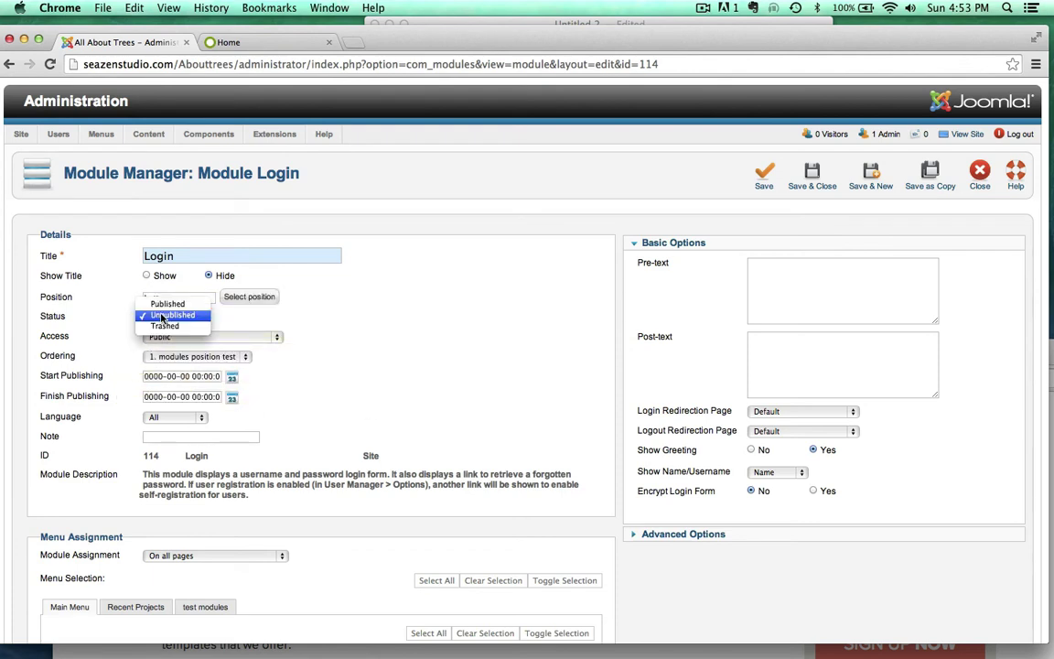
click(168, 303)
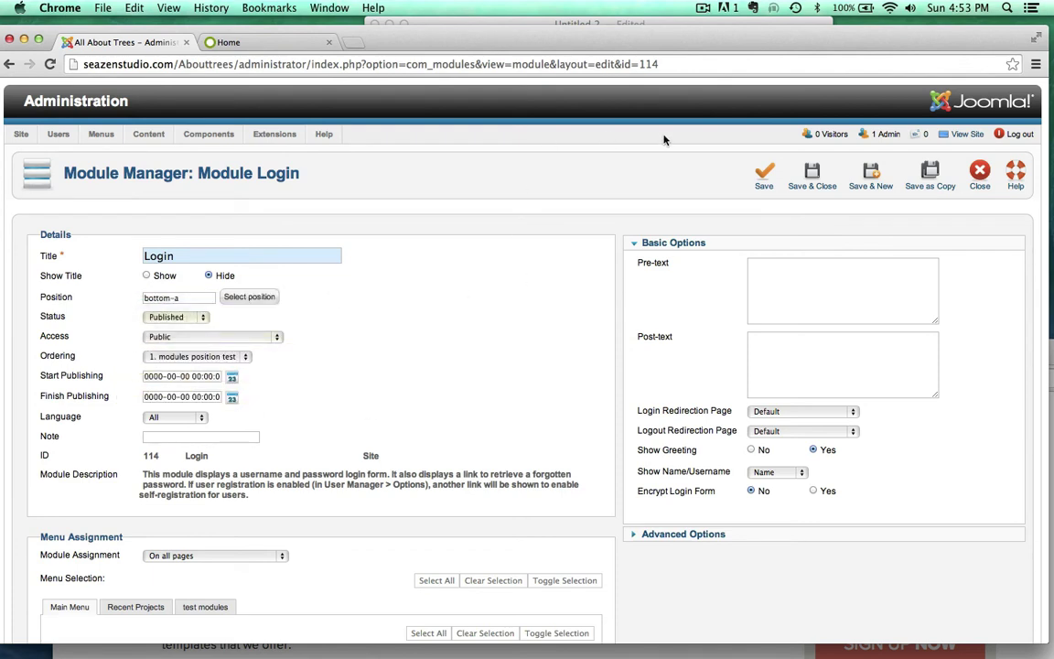
click(813, 171)
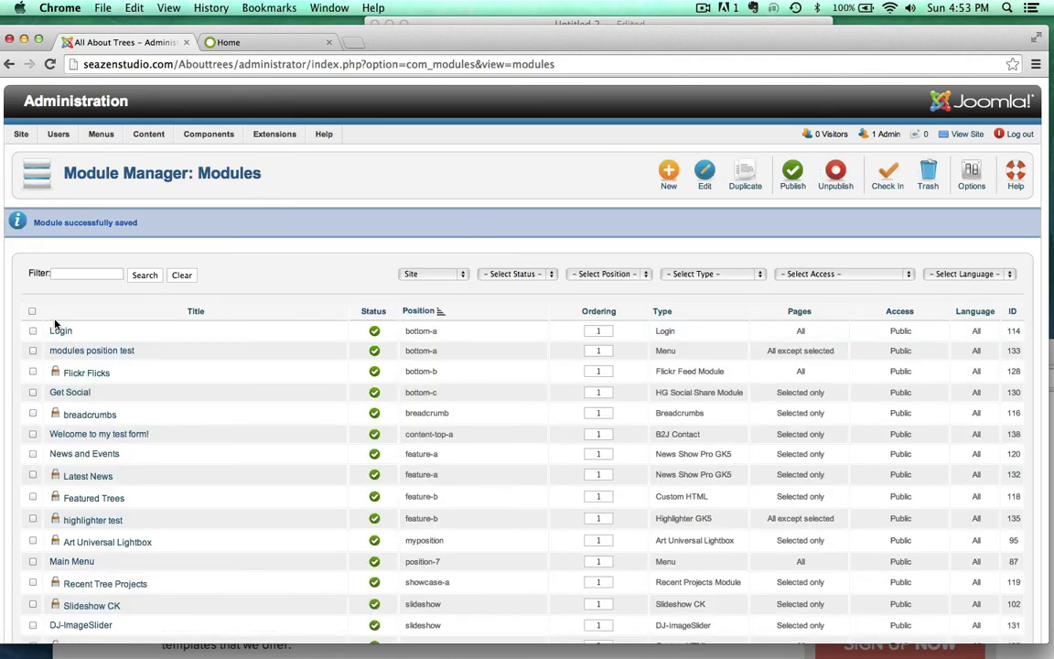
- Look up the Login type in the list of new module types and close the list without choosing one
click(668, 171)
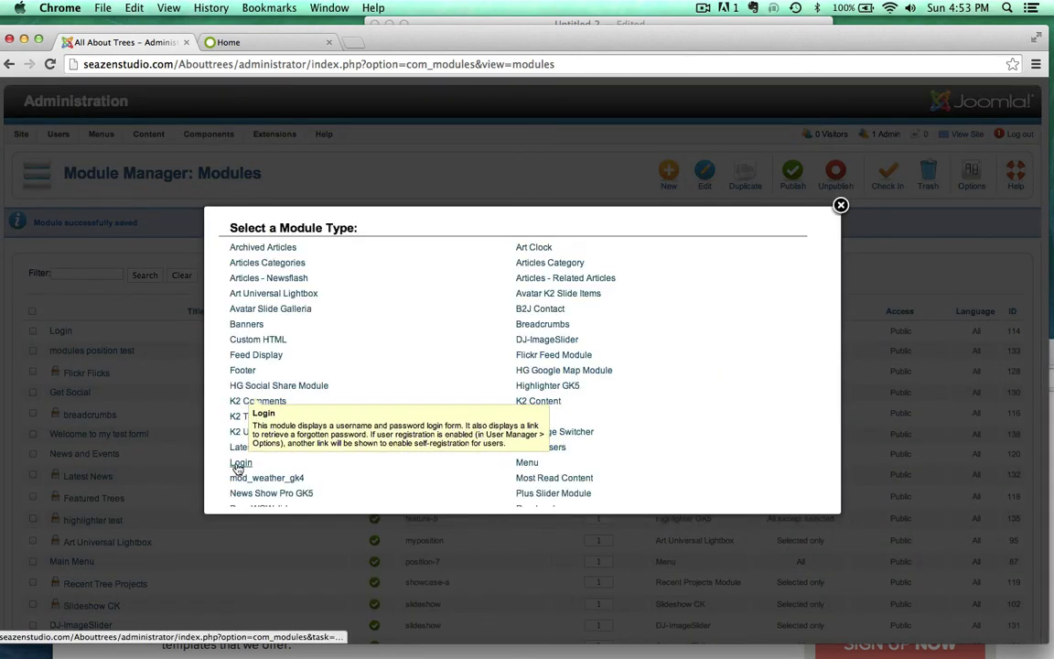
click(840, 206)
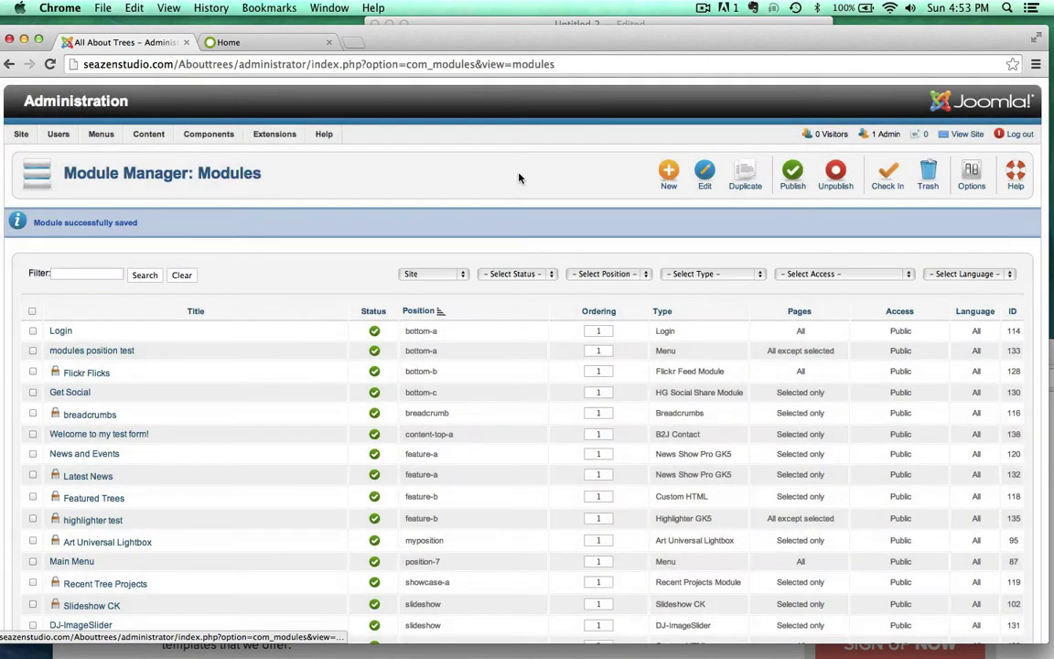
- Reload the public home page and examine its footer for the login form and its menu for Tree Secrets
click(281, 46)
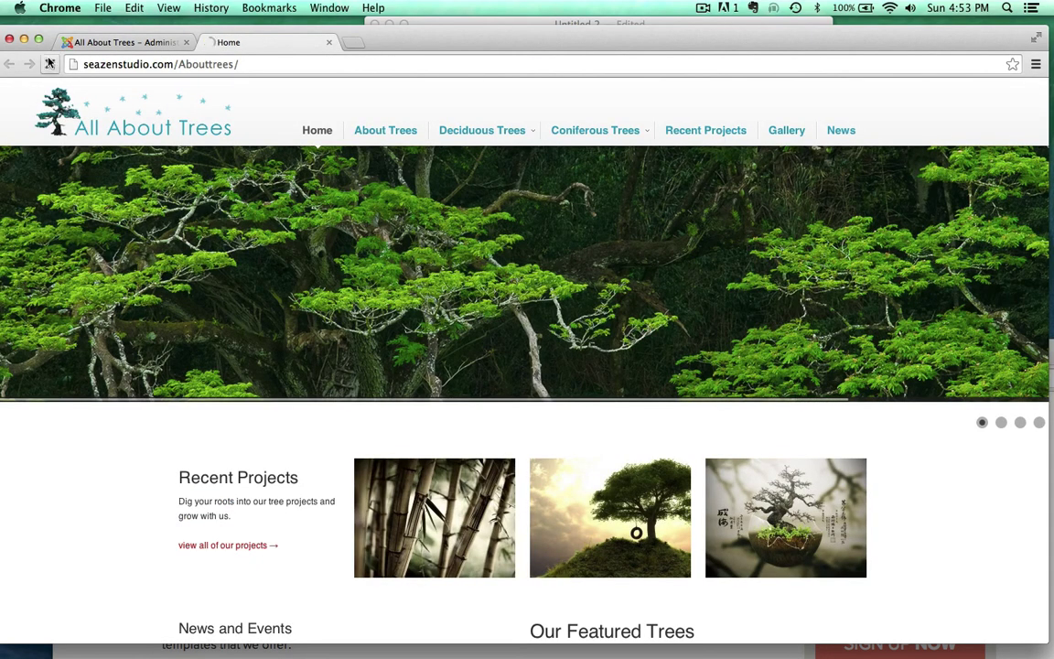
click(50, 64)
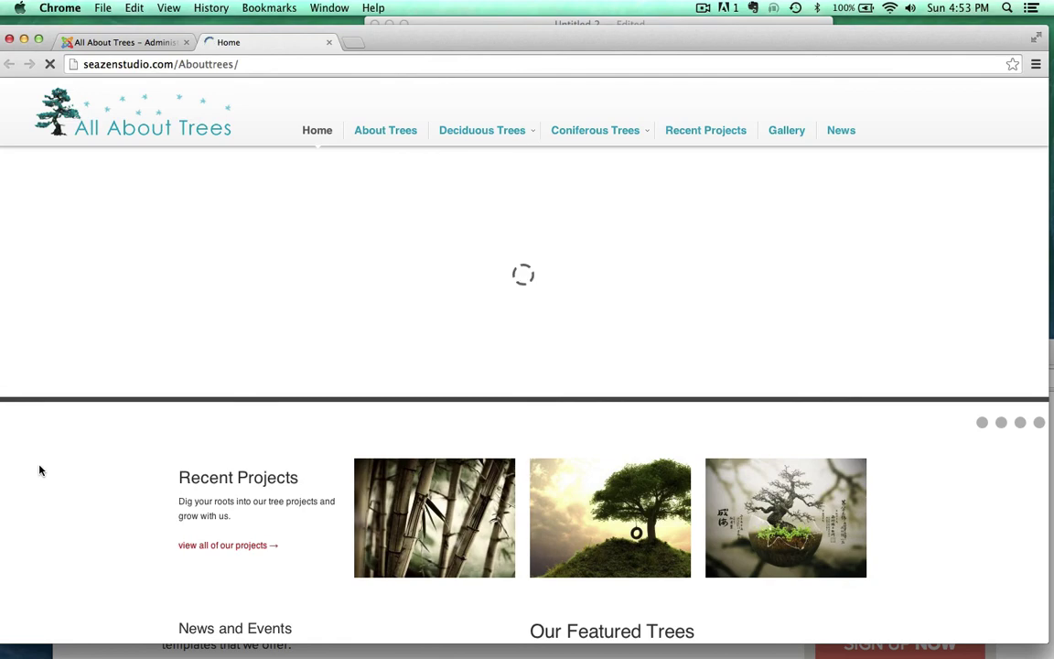
scroll(40, 470, down, 10)
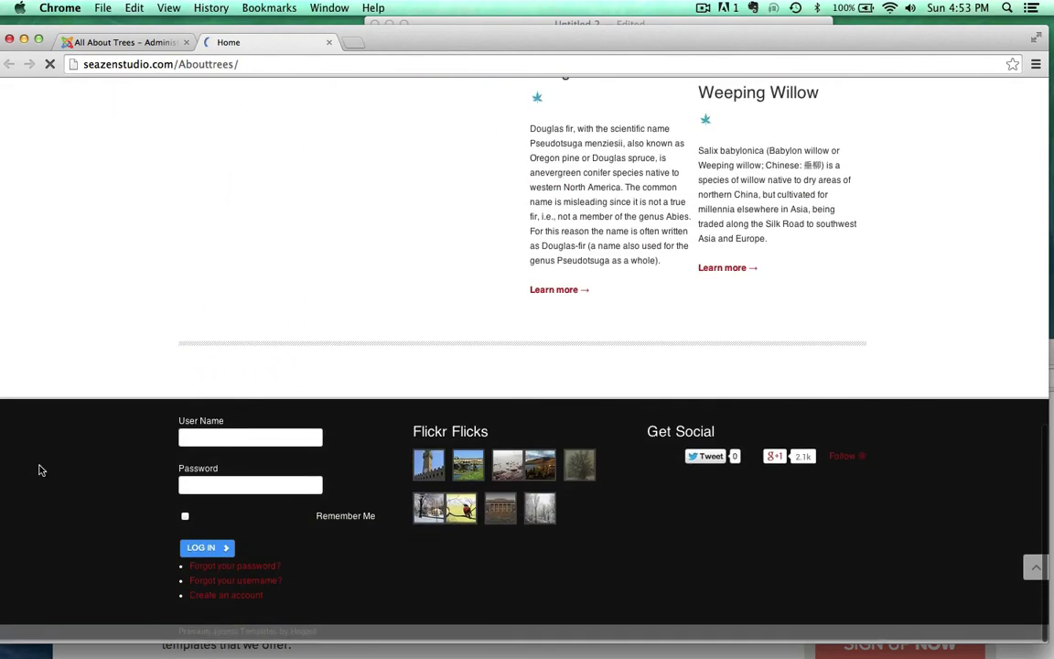
scroll(202, 347, up, 10)
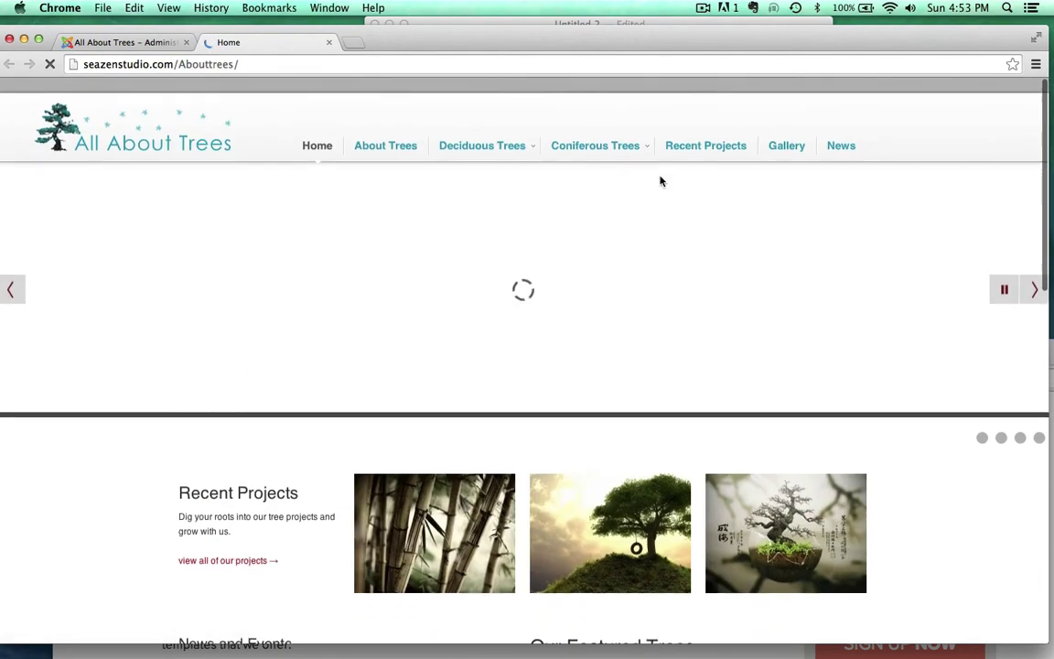
- Open the registered user's account in the administration's User Manager to check its login name
click(128, 43)
mouse_move(126, 186)
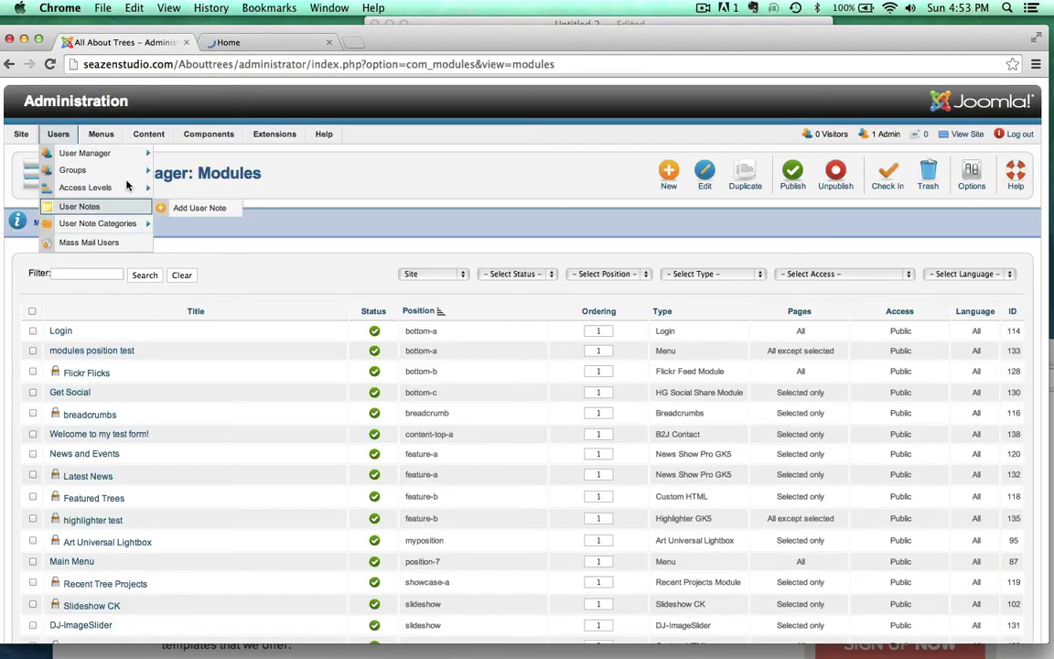
click(84, 153)
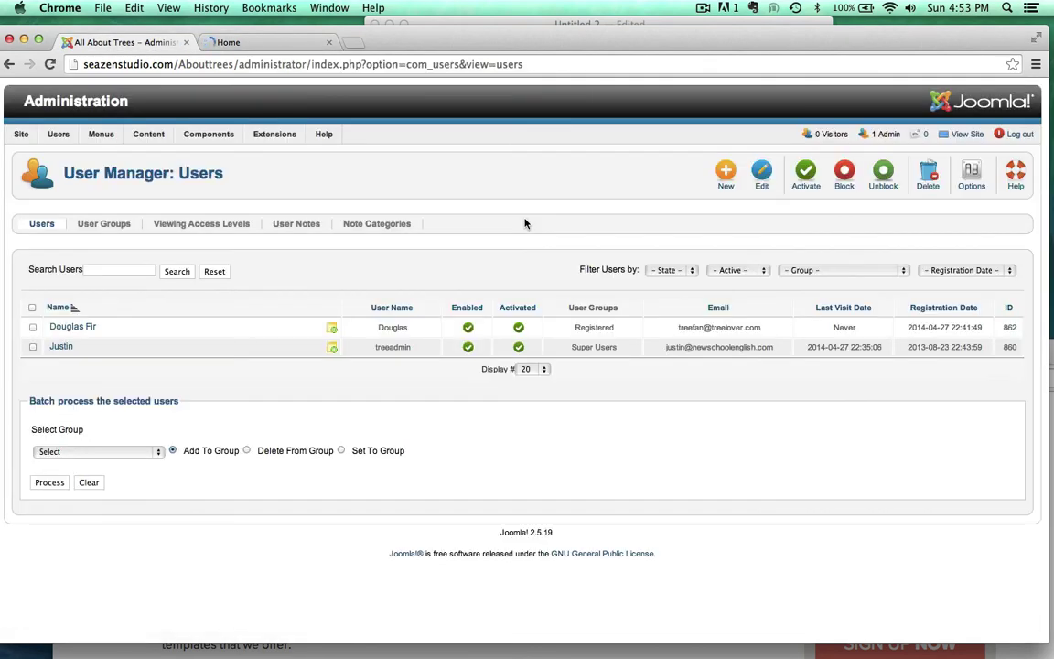
click(73, 327)
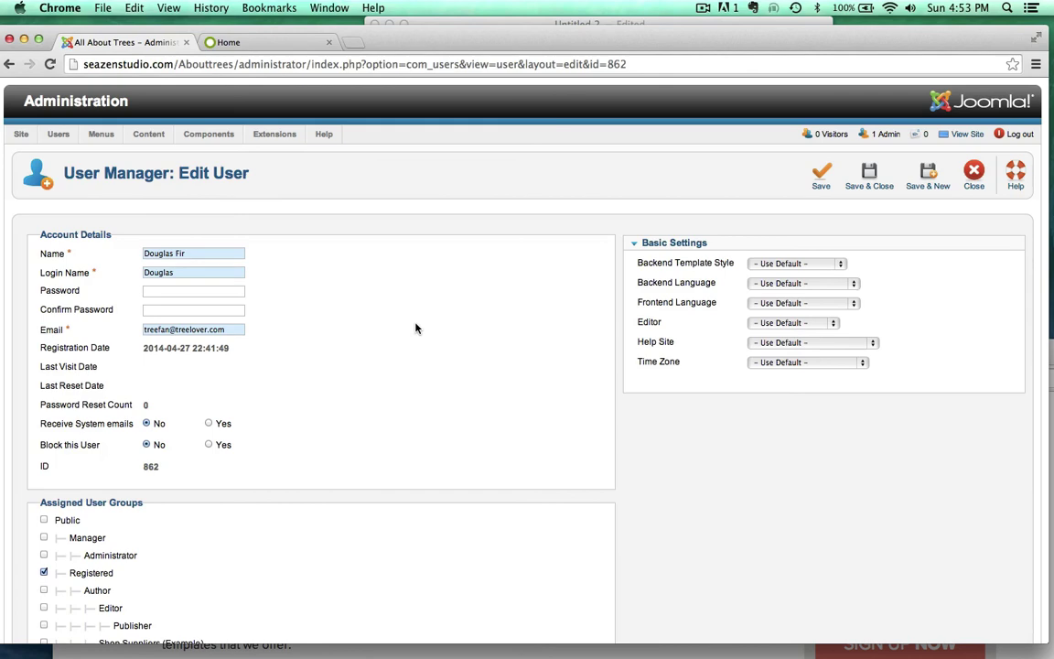
- Log in through the public home page's footer form with the registered user's login name and password
click(259, 42)
scroll(207, 332, down, 15)
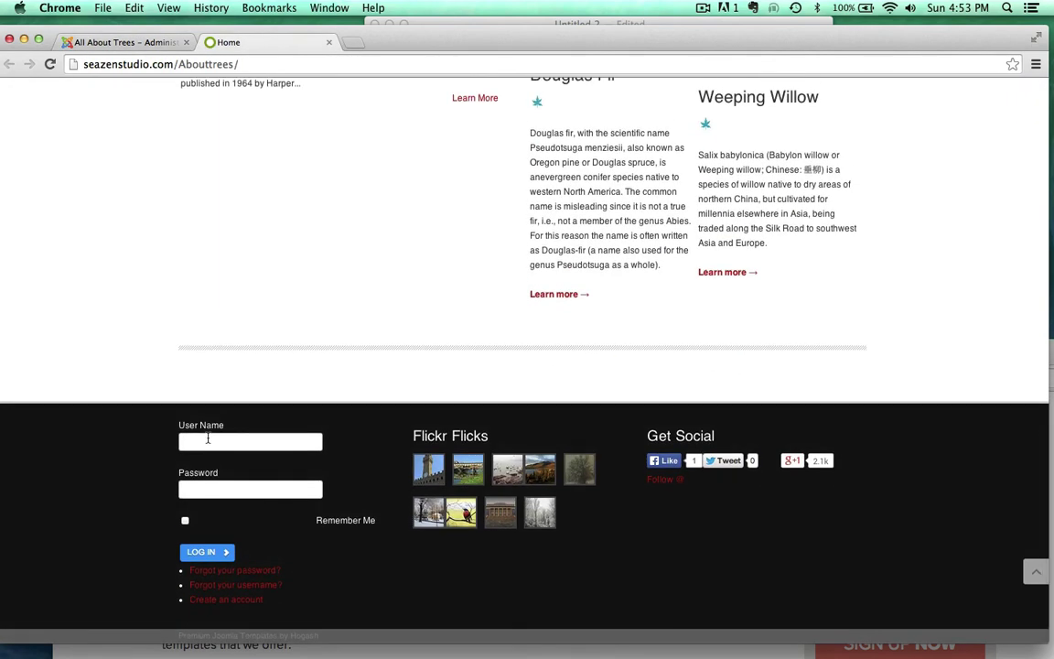
text(Douglas)
click(198, 487)
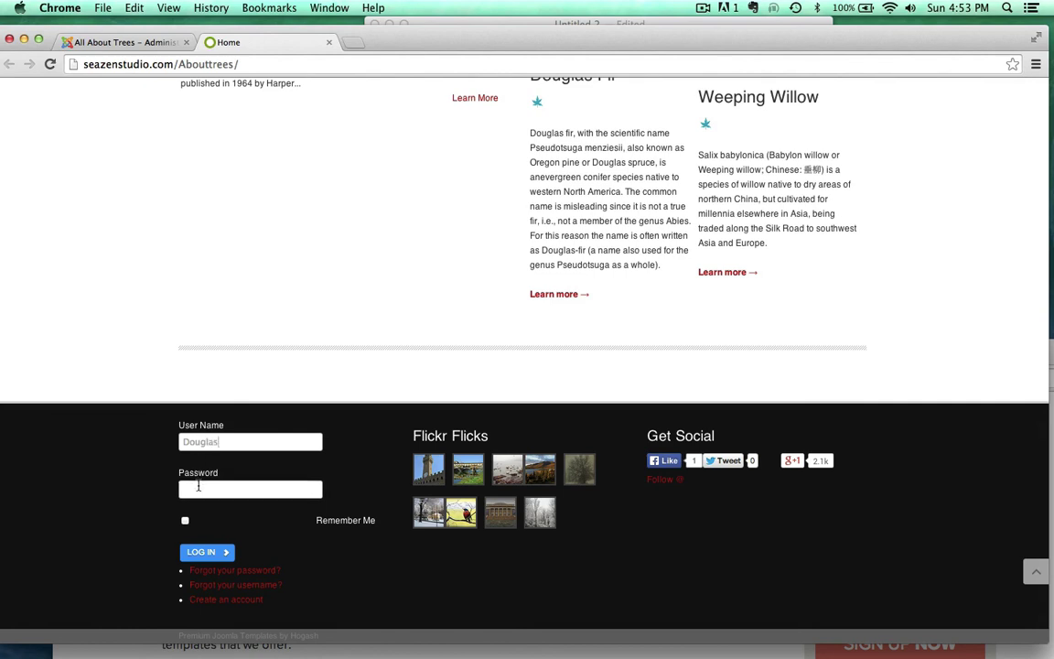
text(*******)
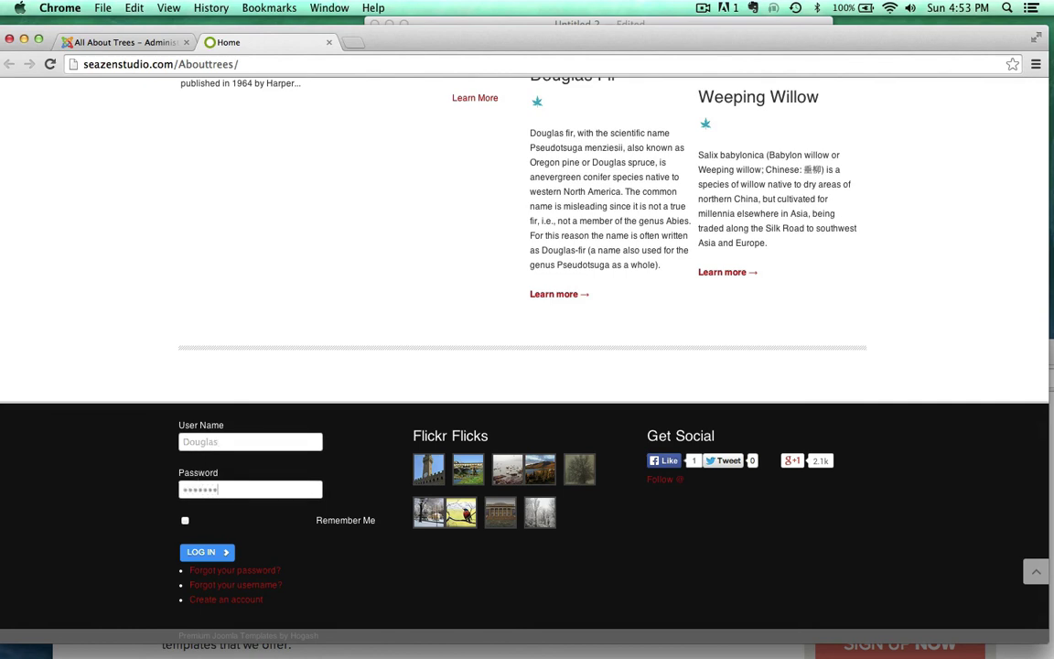
text(****)
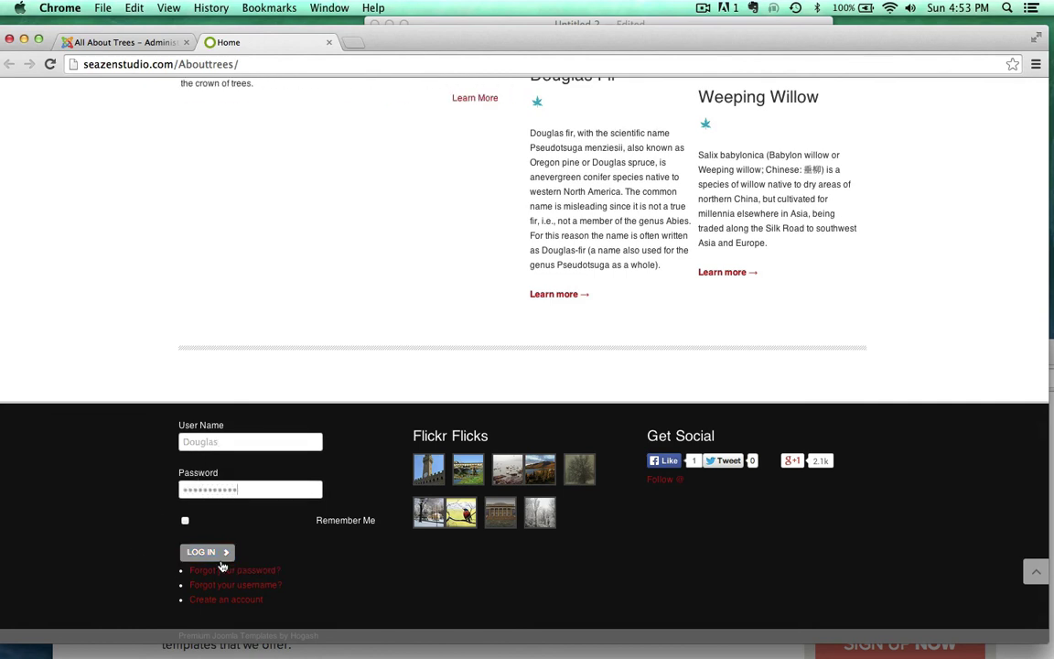
click(213, 553)
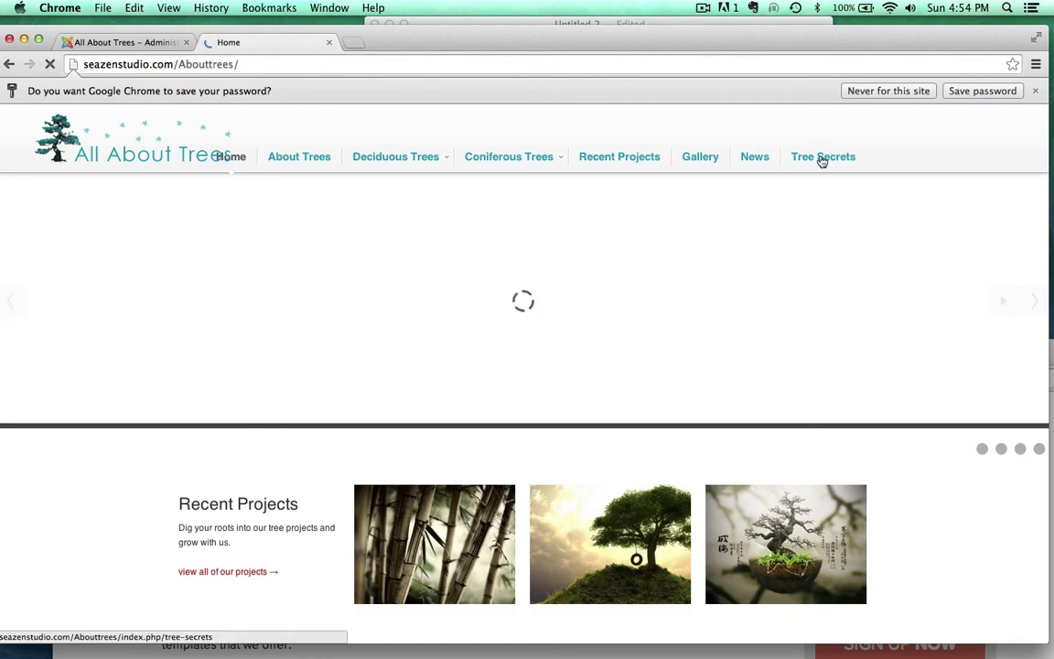
- Open the Tree Secrets page and examine the "Trees are Awesome!" article, its panda image and the image's tooltip
click(821, 158)
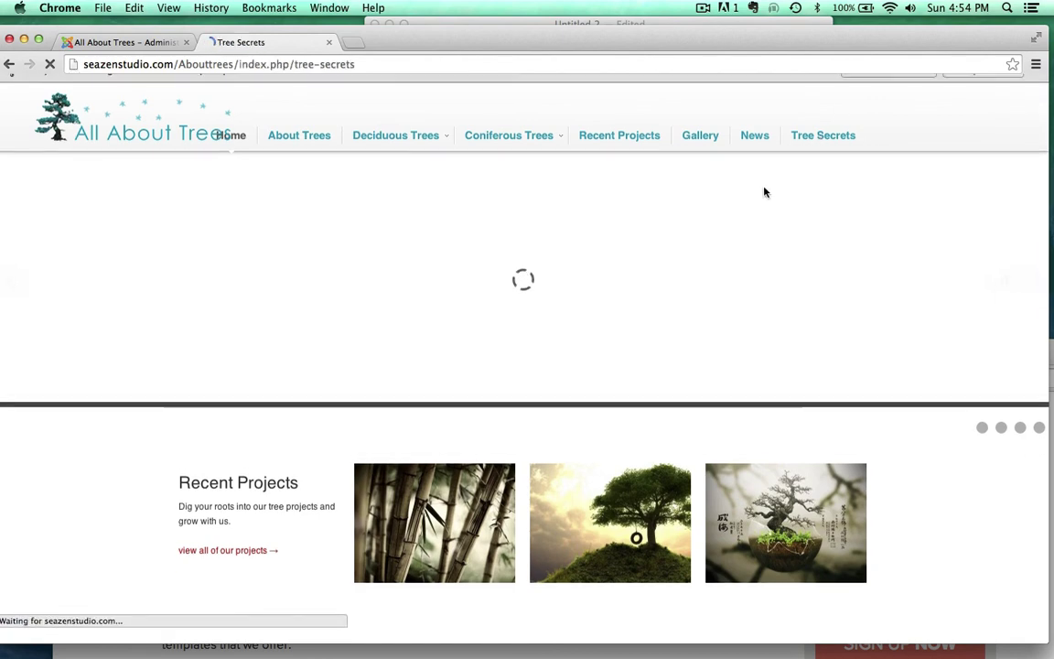
scroll(255, 398, down, 4)
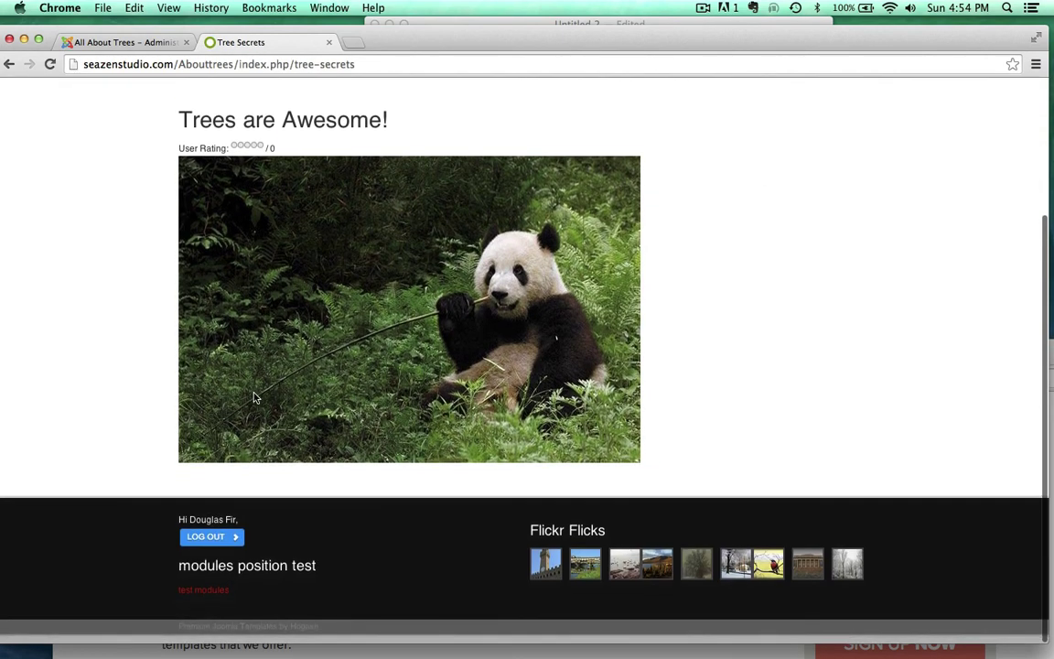
mouse_move(255, 398)
scroll(256, 398, up, 4)
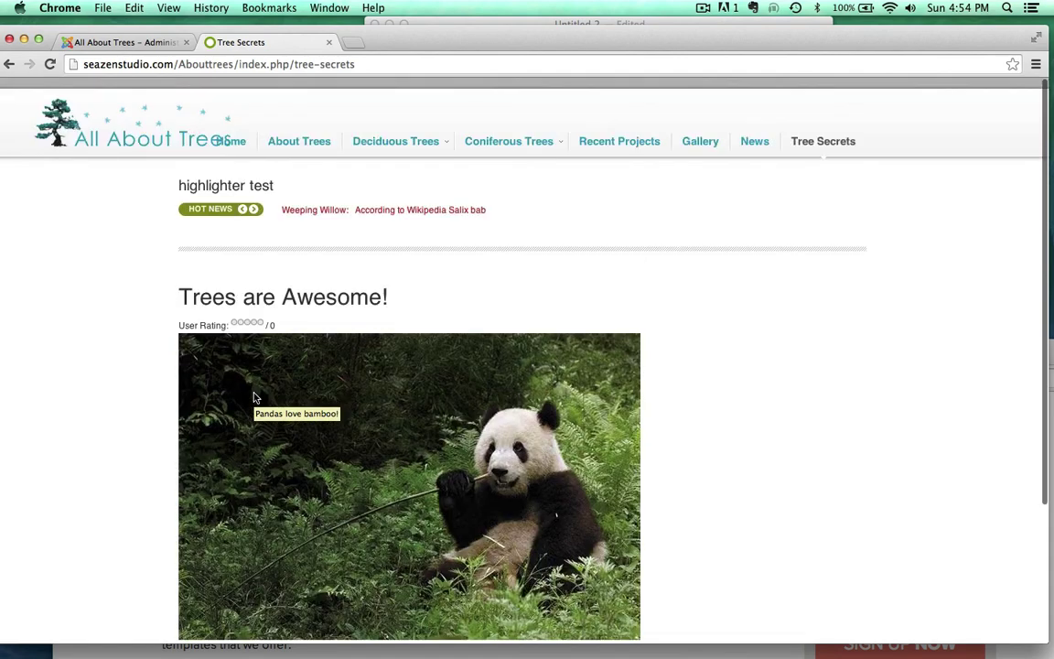
scroll(247, 412, down, 4)
- Log the registered user out of the public site and return to the home page
click(205, 544)
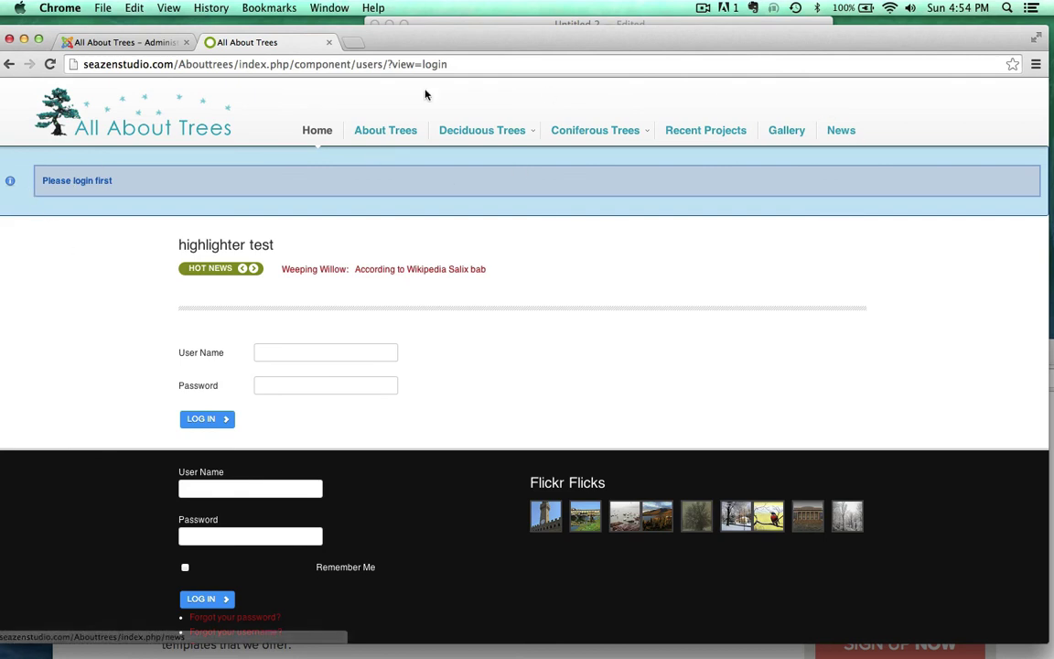
click(316, 132)
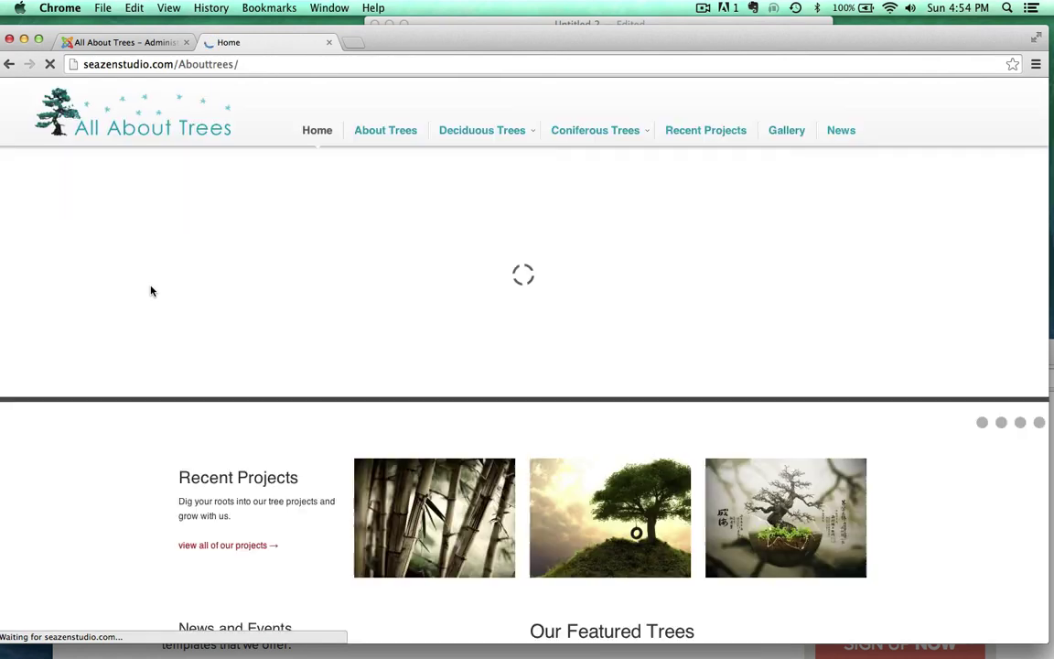